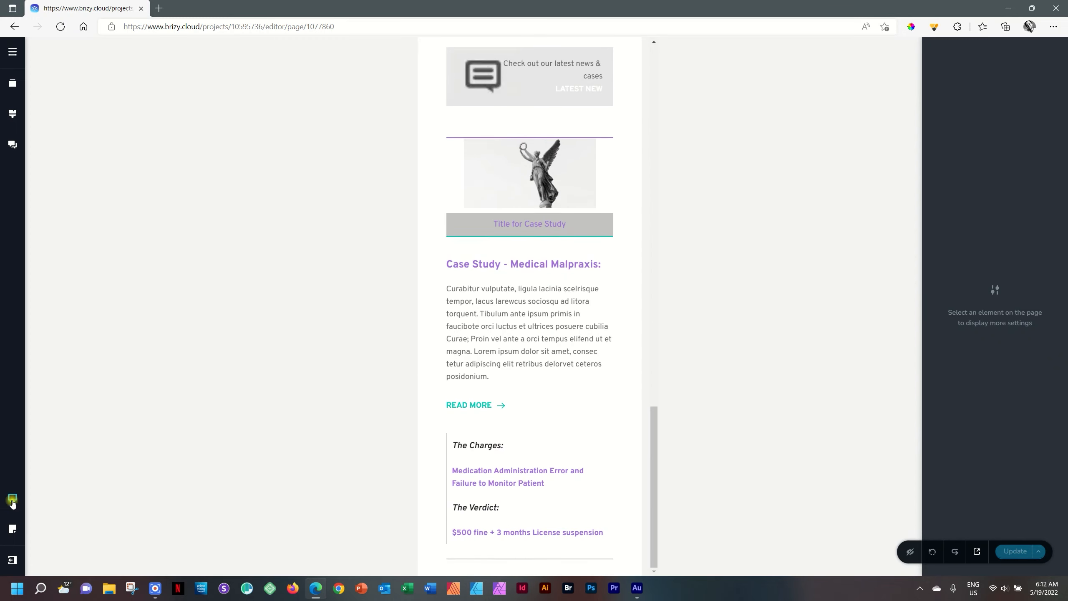
Step: Switch the page editor to the desktop view and place an Image element below the case study section
drag(654, 469, 654, 369)
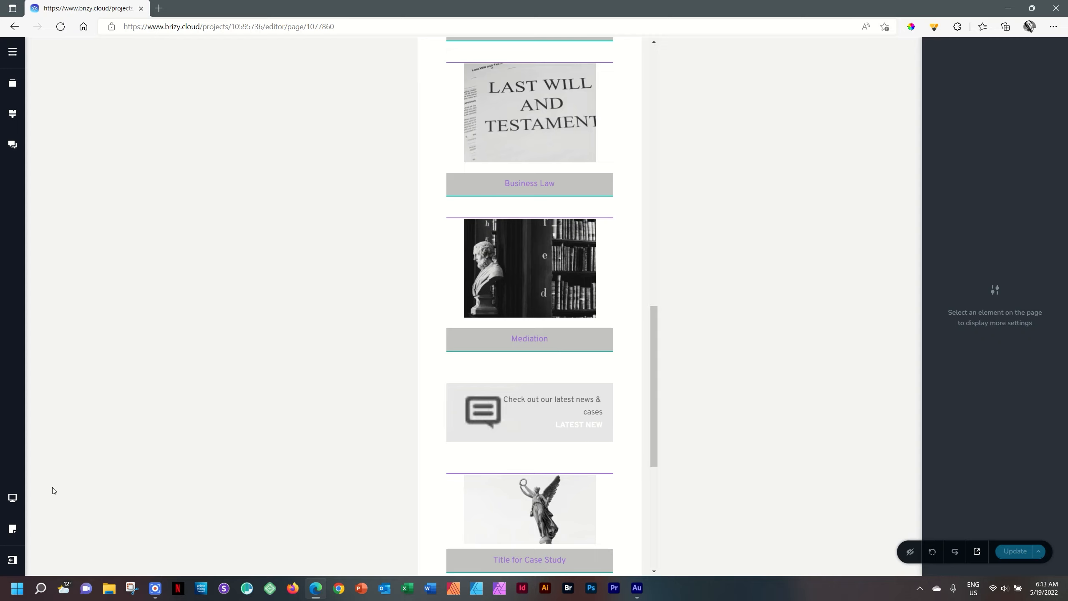
mouse_move(15, 499)
click(55, 464)
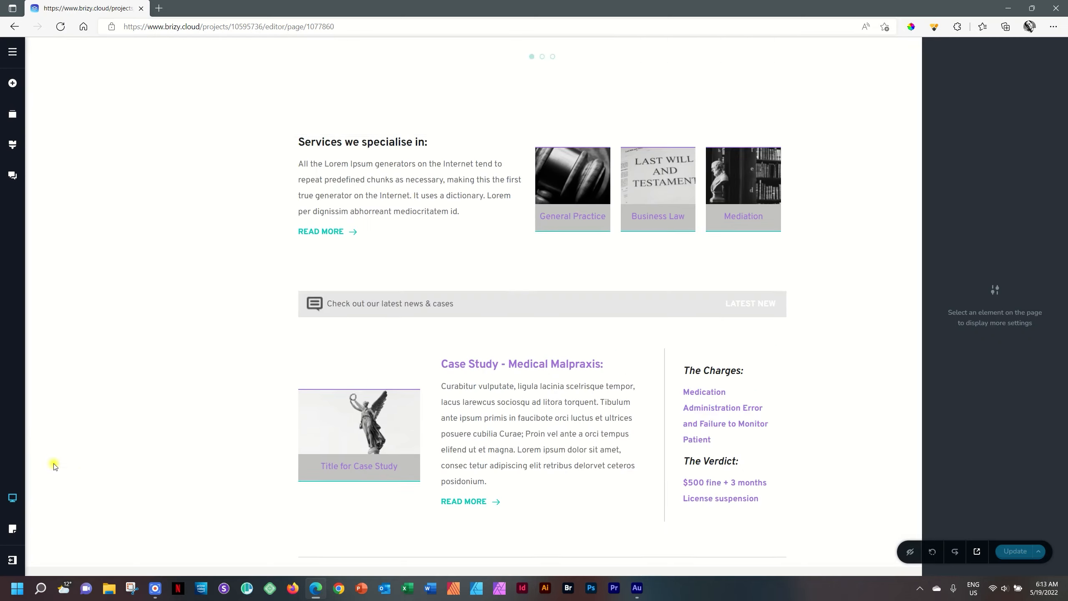
click(12, 83)
drag(62, 174, 516, 486)
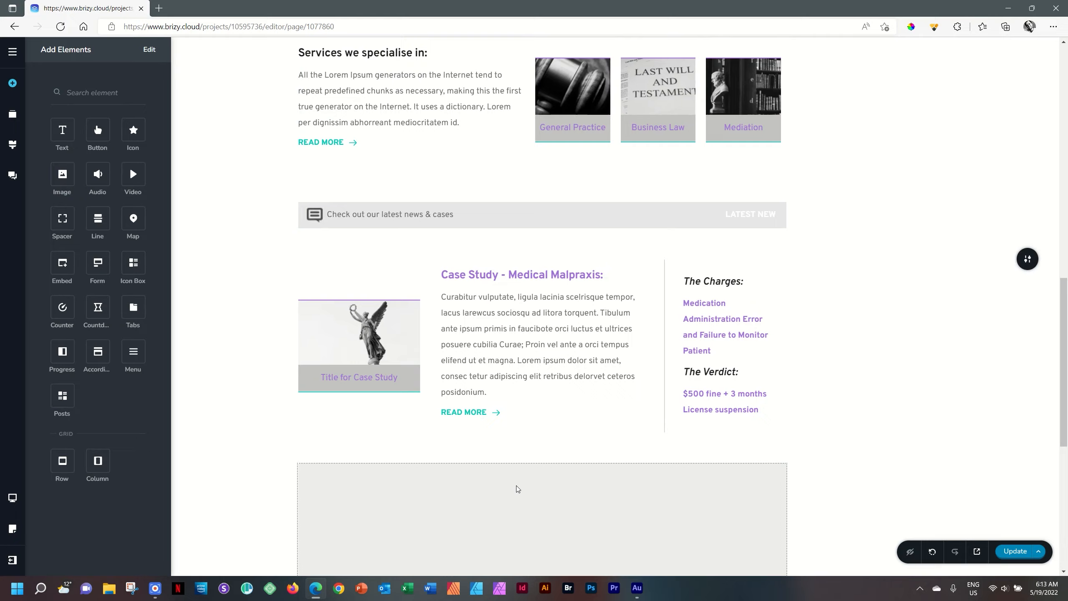
Step: Fill the new image element with pexels-mentatdgt-1049622 from the Downloads folder and update the page
scroll(515, 488, down, 5)
click(534, 200)
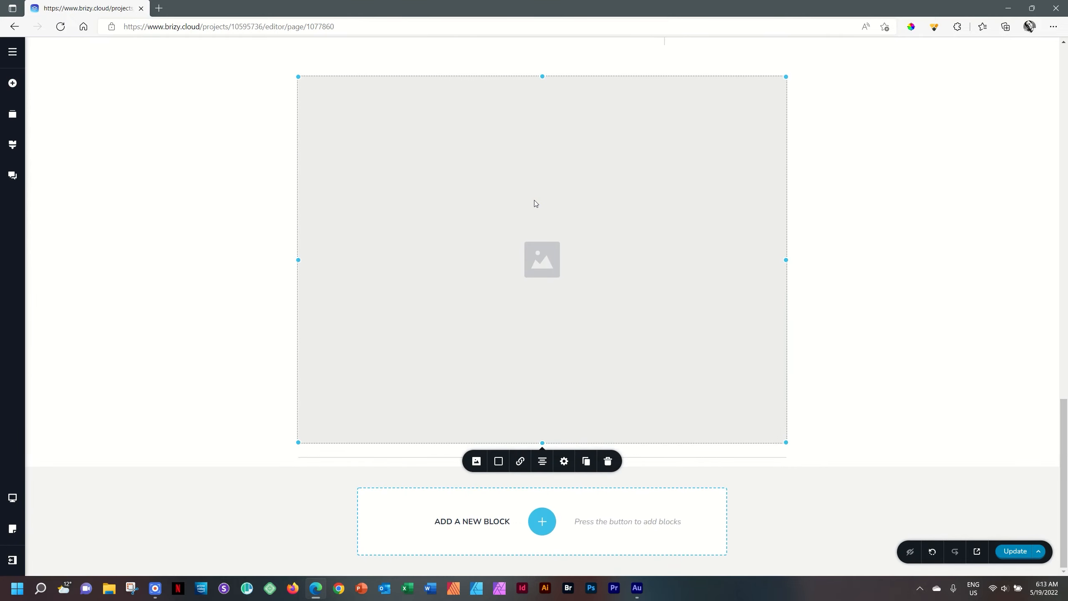
click(476, 461)
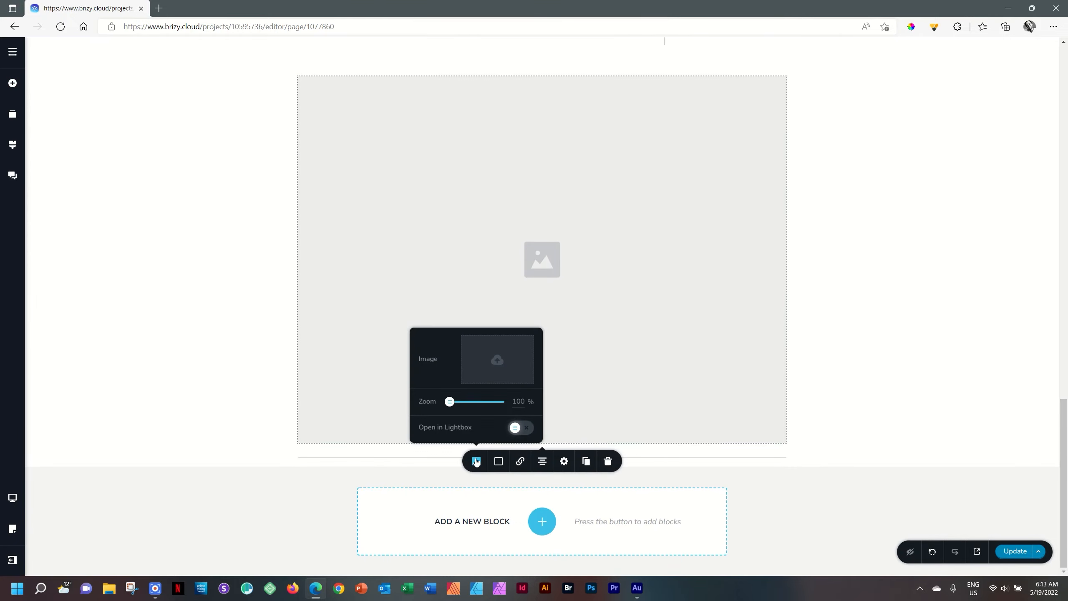
click(504, 362)
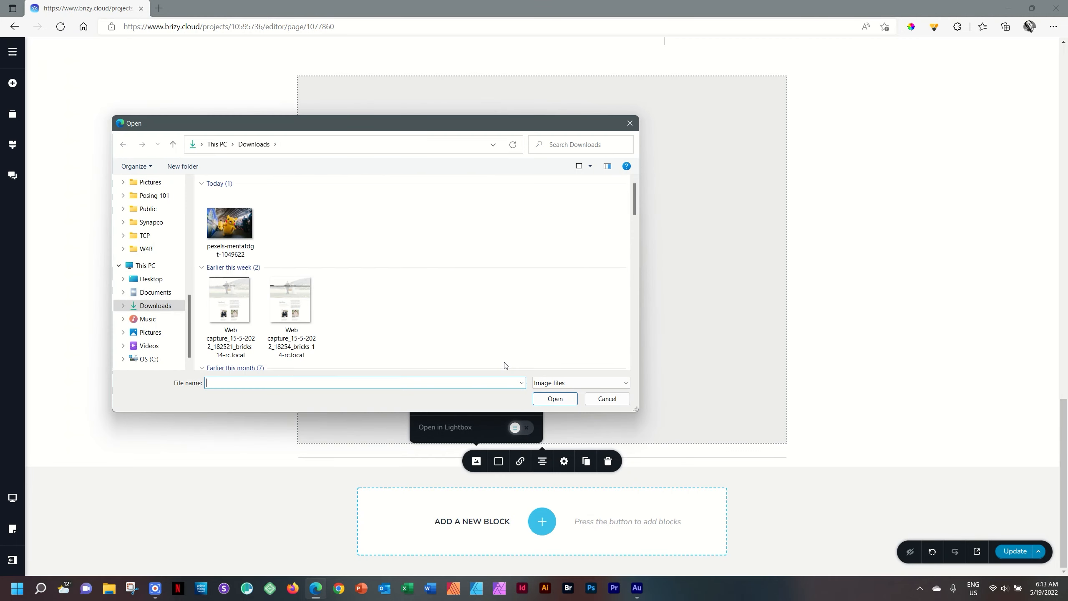
click(237, 229)
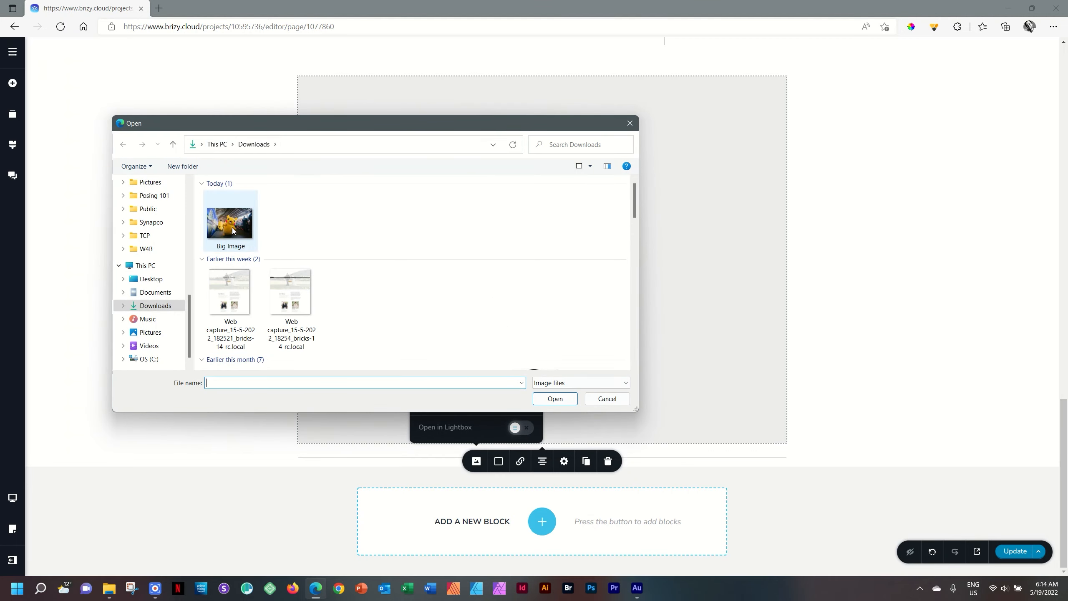
click(233, 229)
click(551, 396)
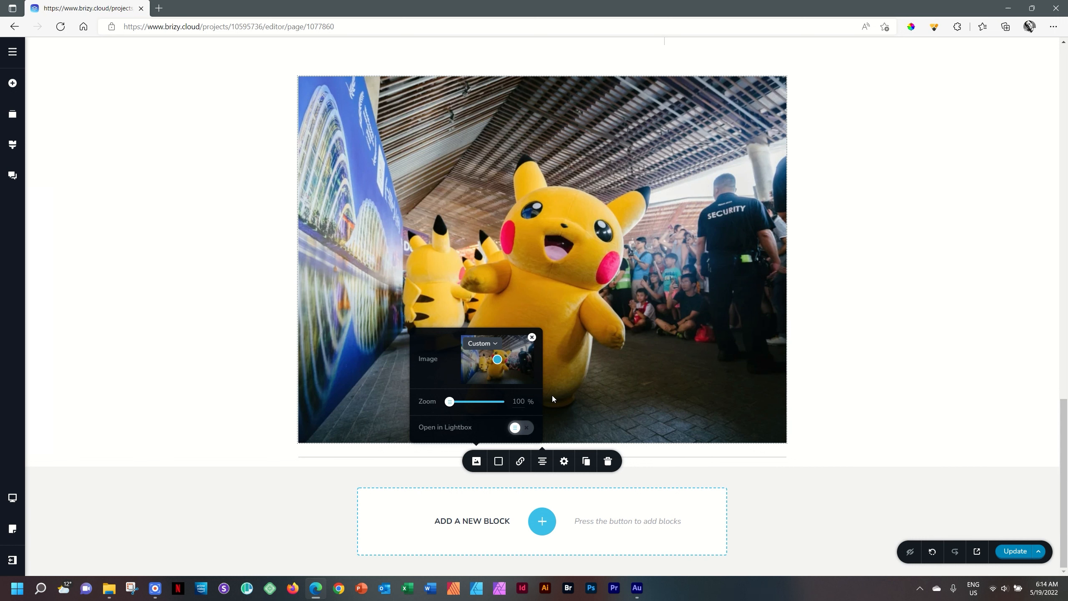
click(1011, 555)
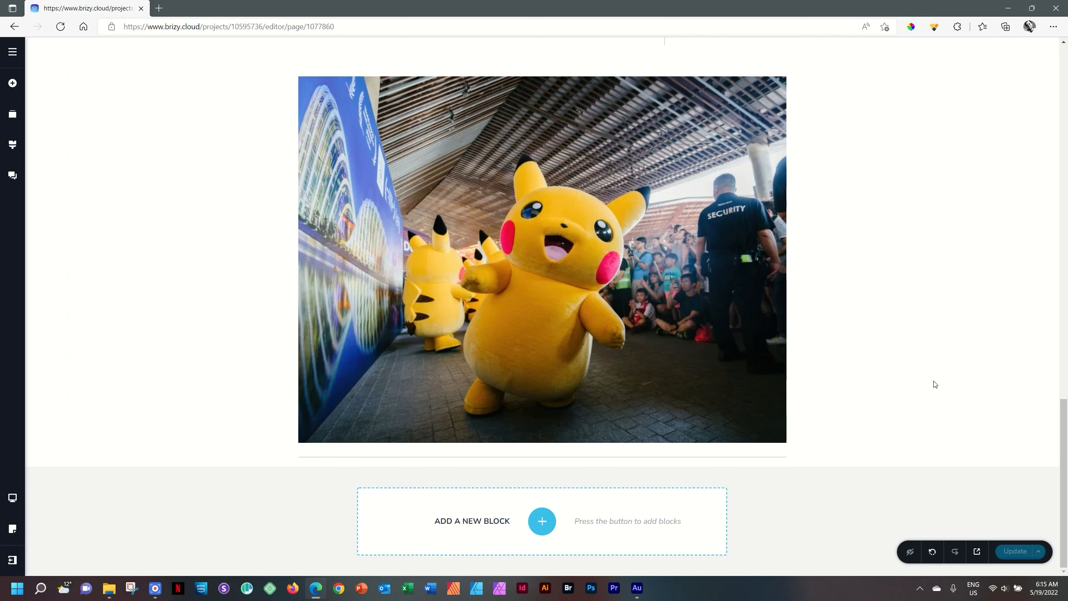
Step: Switch through the tablet view to the mobile view and hide the Pikachu image on mobile
key(ctrl+Down)
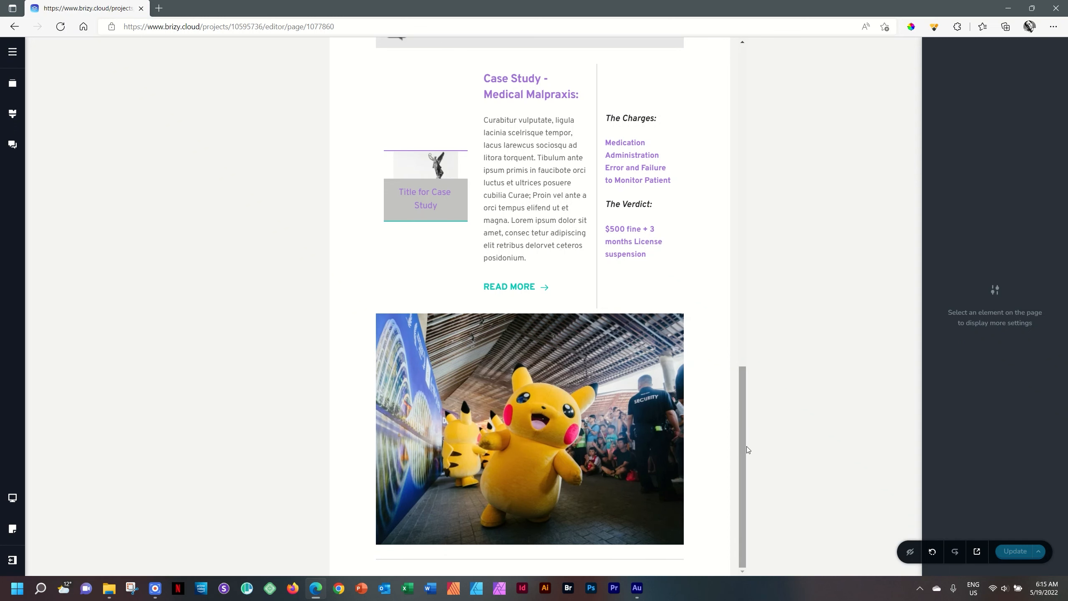
key(ctrl+Down)
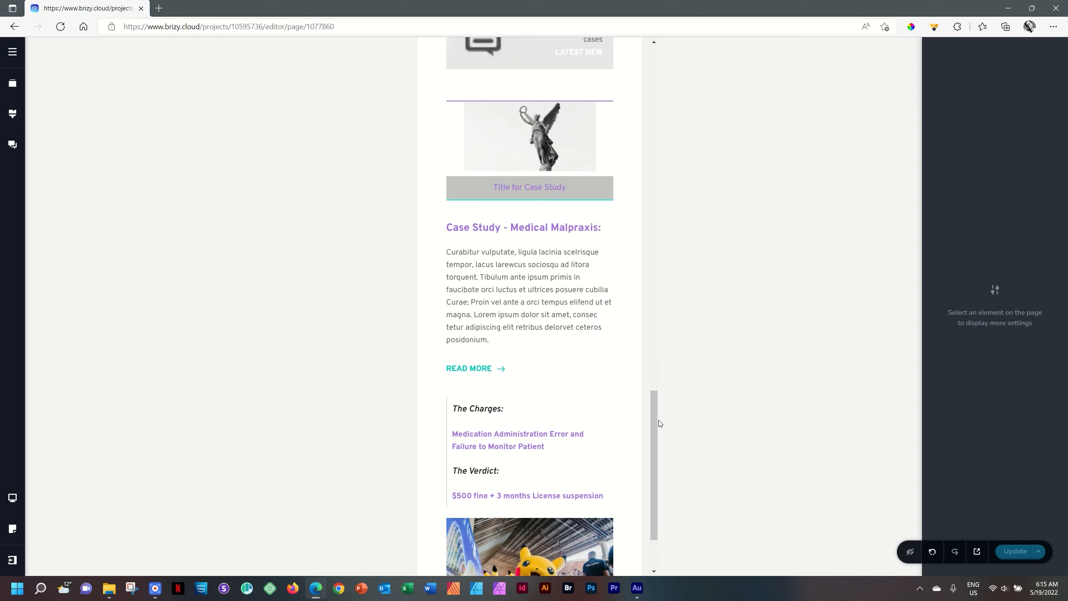
scroll(656, 424, down, 2)
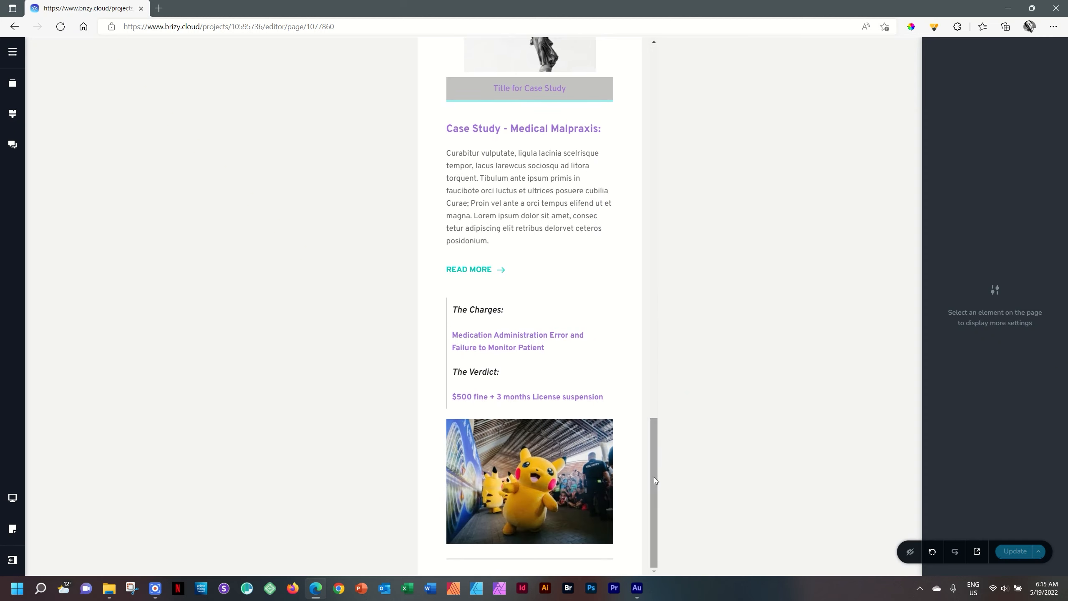
click(554, 470)
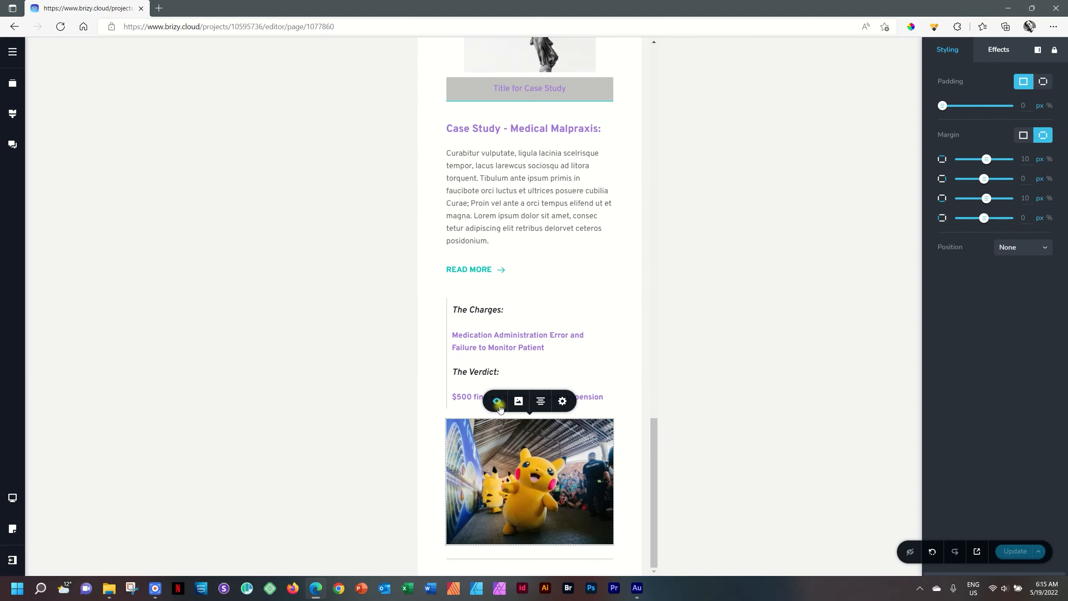
click(432, 146)
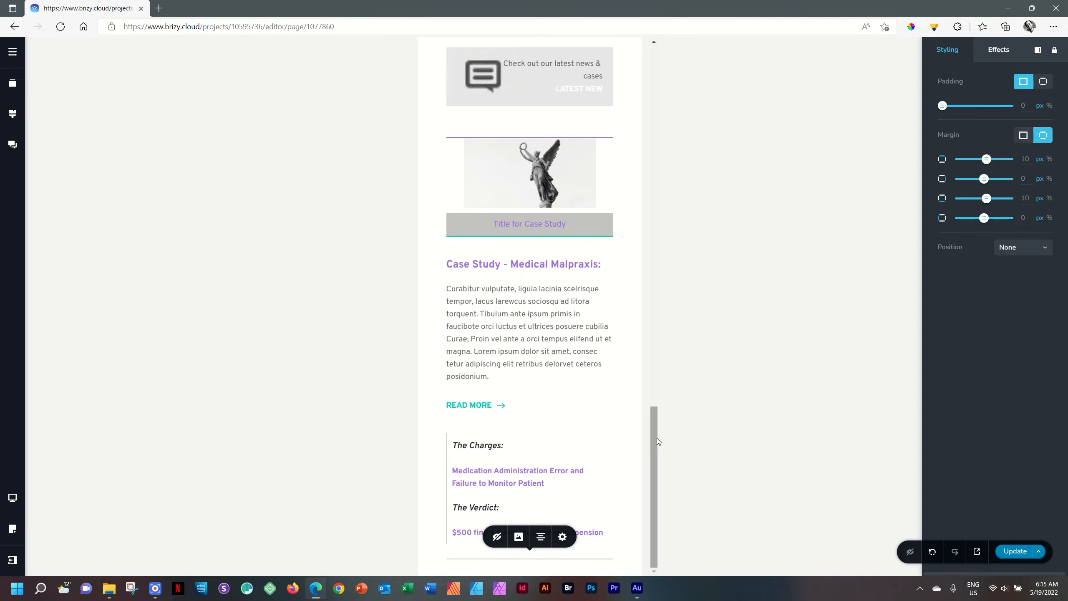
Step: Check the end of the mobile page, and check the Pikachu image in the tablet and desktop views
drag(655, 437, 670, 508)
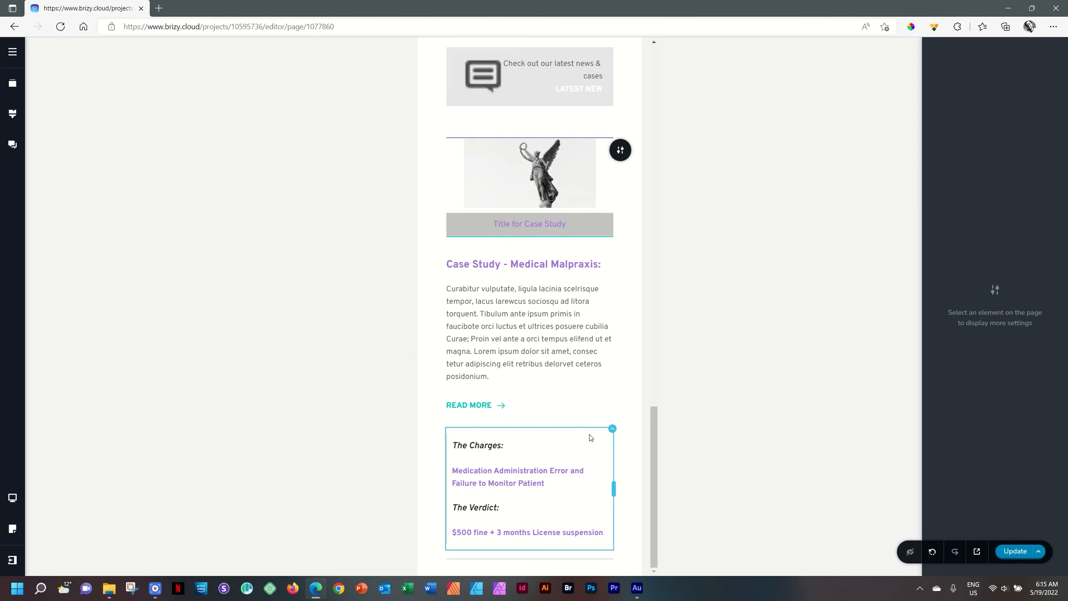
key(ctrl+Up)
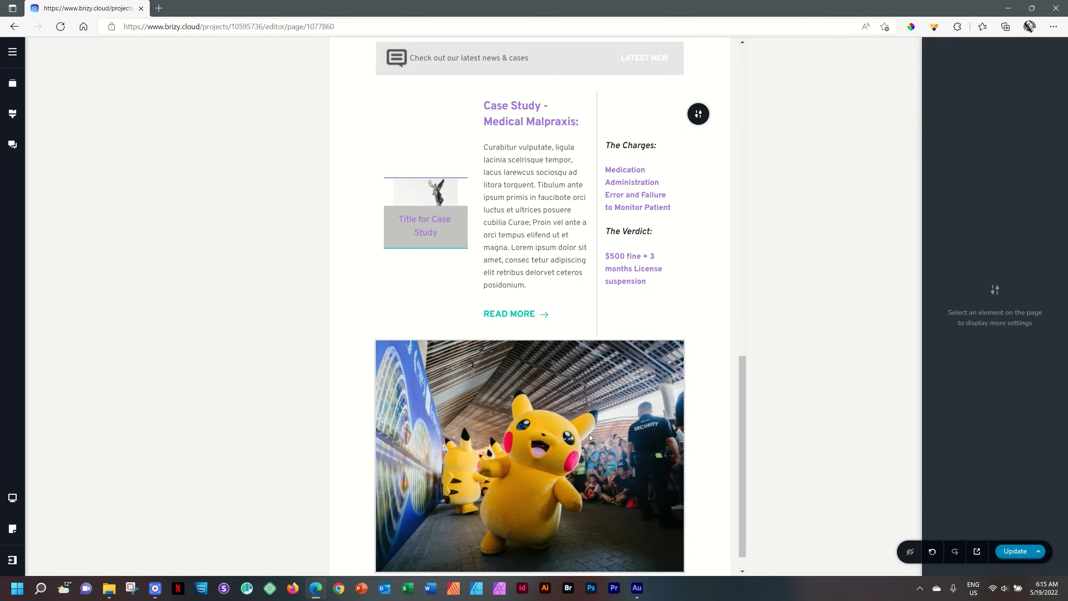
key(ctrl+Up)
scroll(630, 404, down, 5)
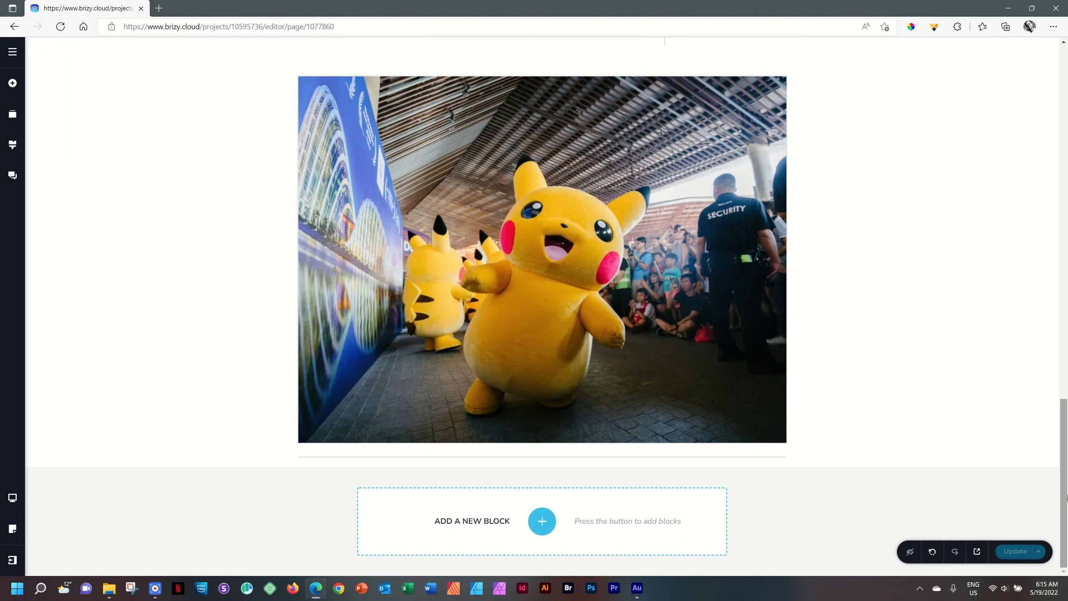
Step: Open the live page in a new browser tab, and launch Polypane in a maximized window
click(977, 551)
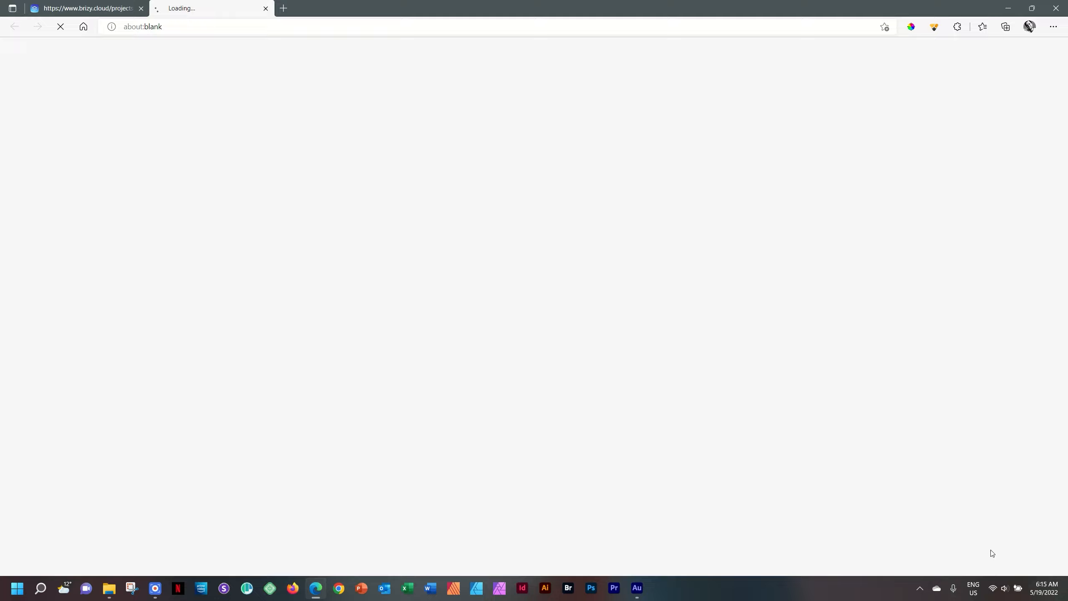
click(248, 590)
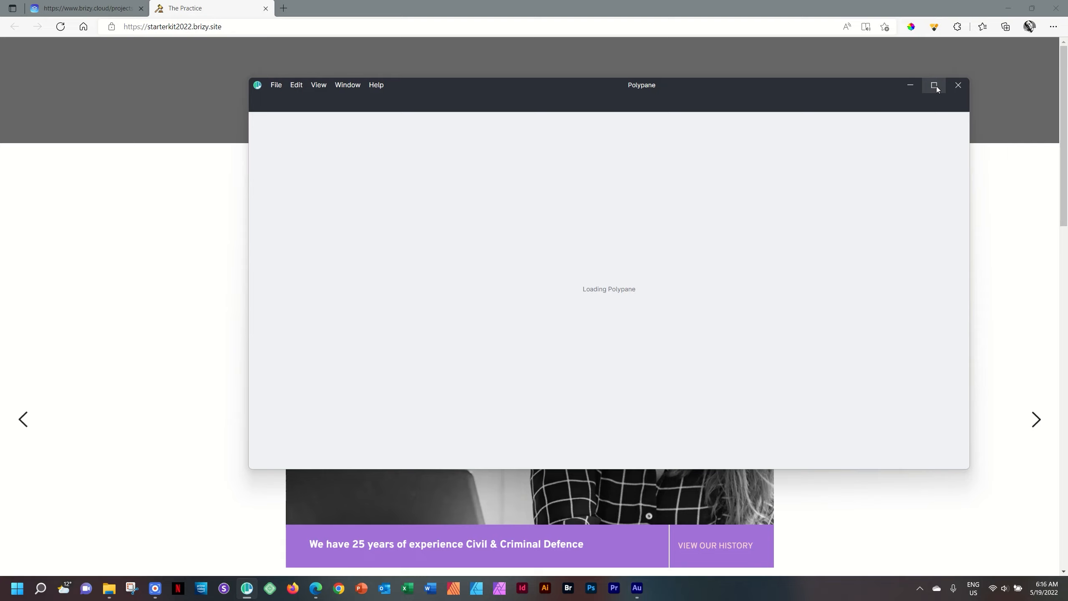
click(936, 86)
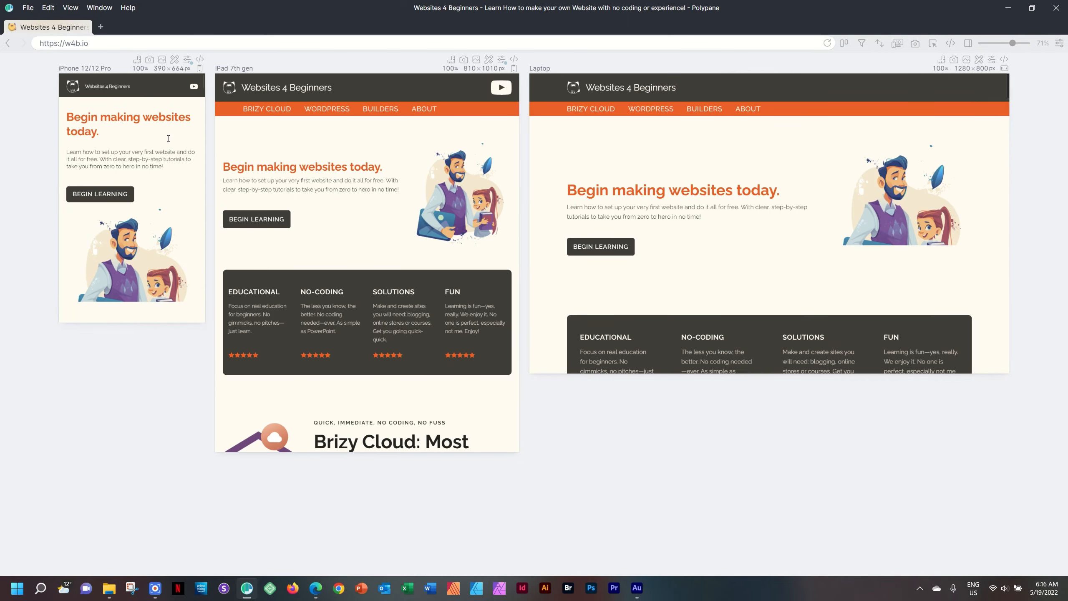
key(alt+Tab)
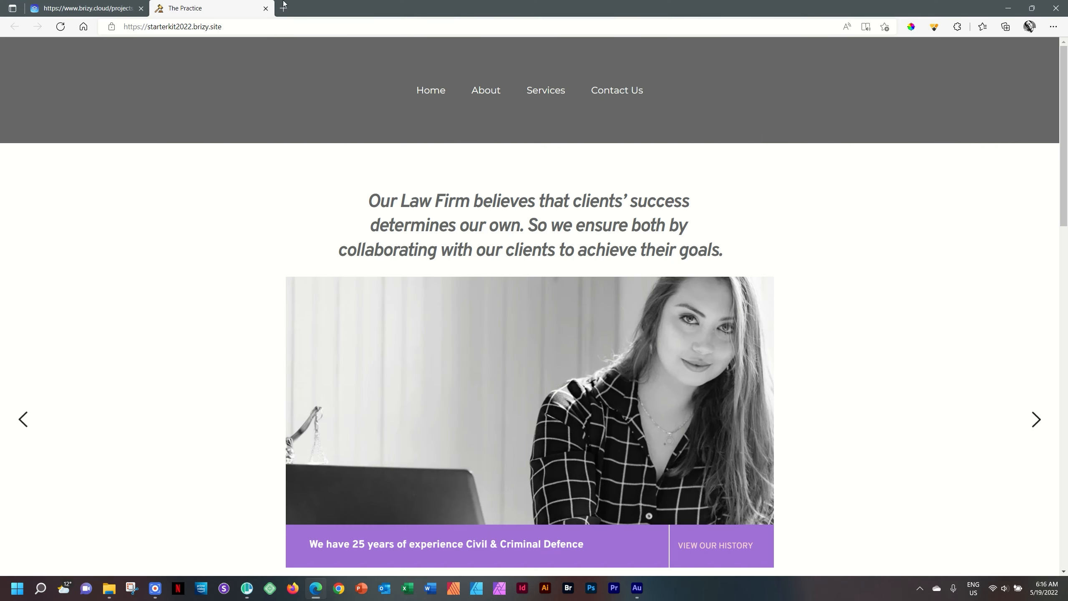
click(240, 27)
key(ctrl+c)
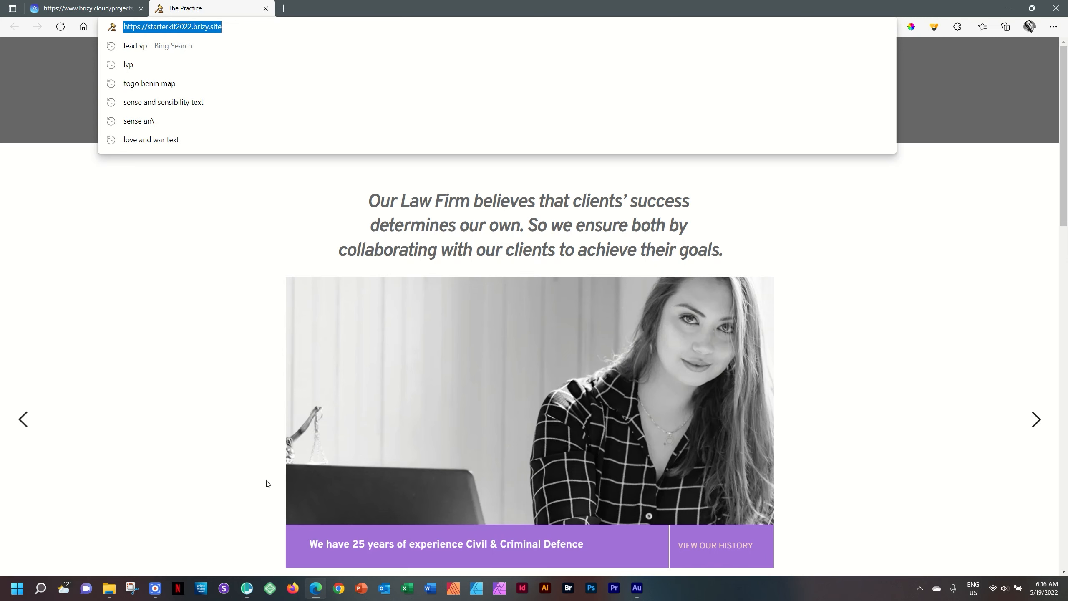
key(alt+Tab)
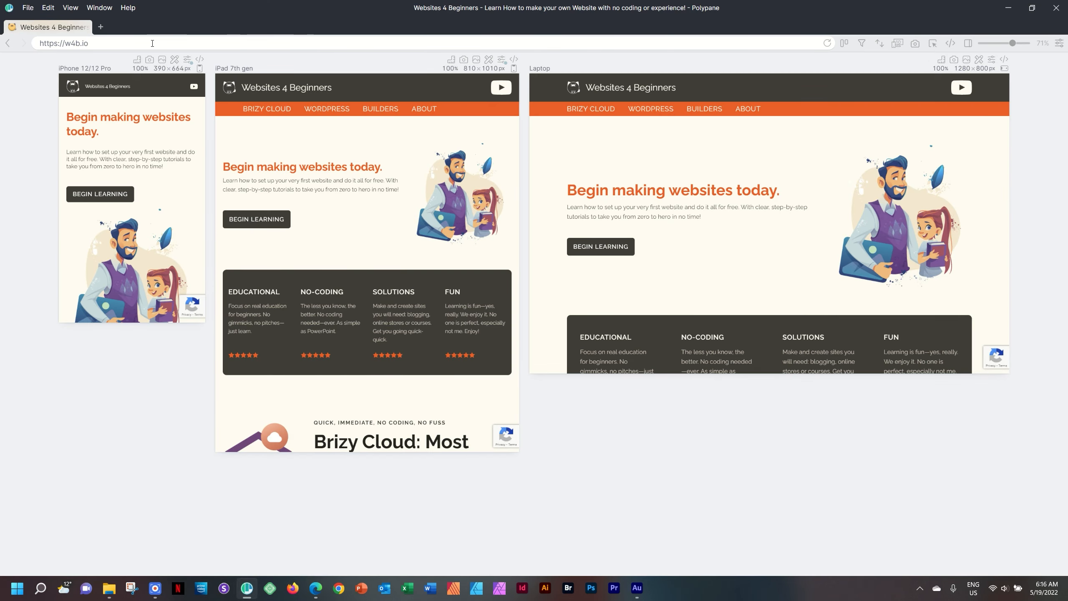
click(72, 41)
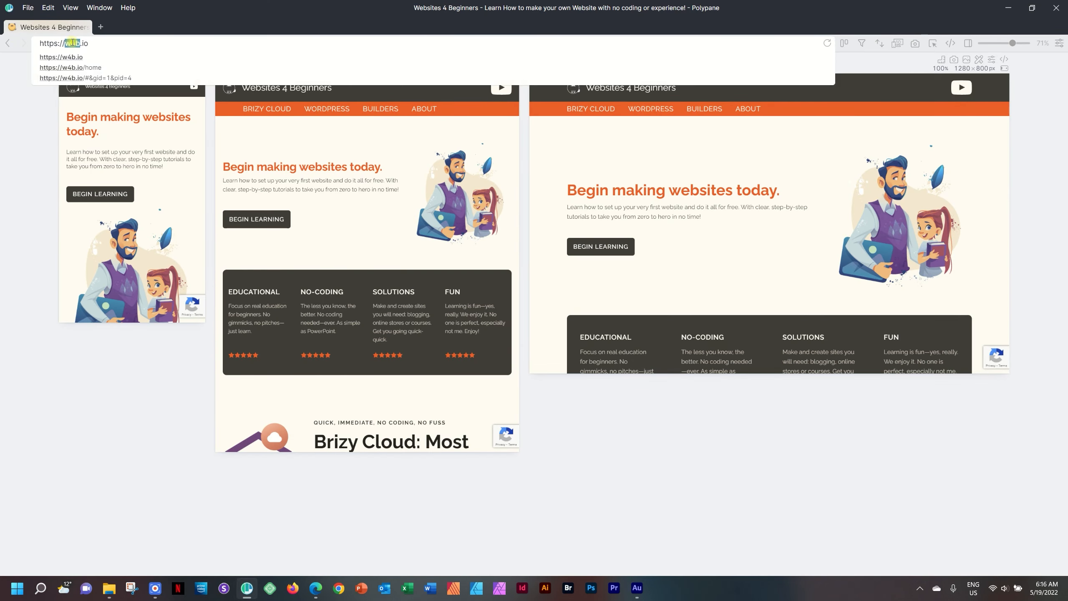
key(ctrl+v)
key(Return)
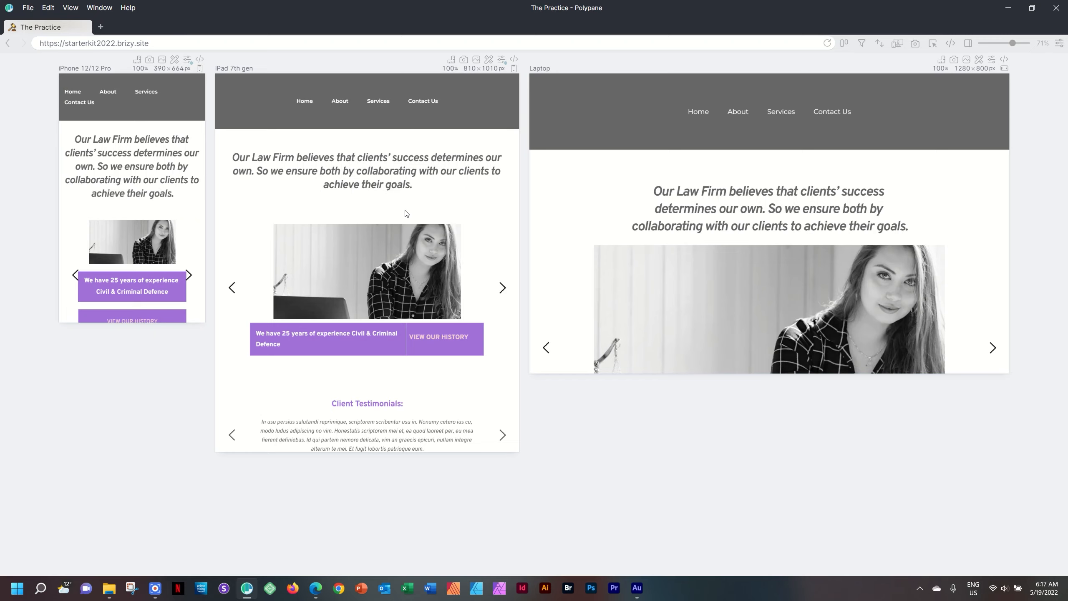
Step: Examine the end of the page in the iPhone, iPad and Laptop previews for the Pikachu image
scroll(407, 210, down, 6)
scroll(407, 210, down, 8)
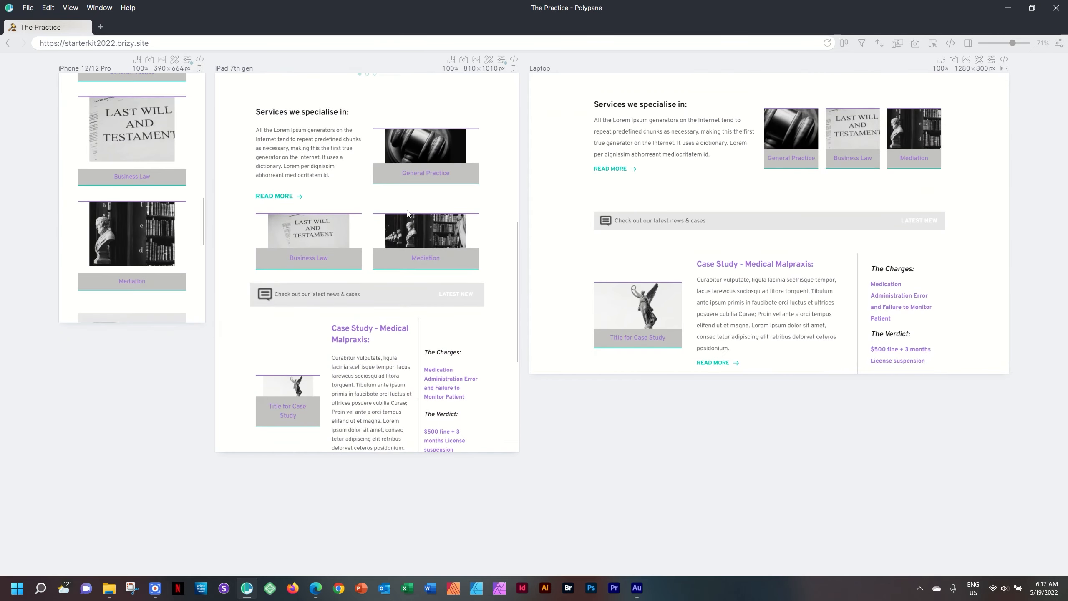
scroll(407, 214, down, 2)
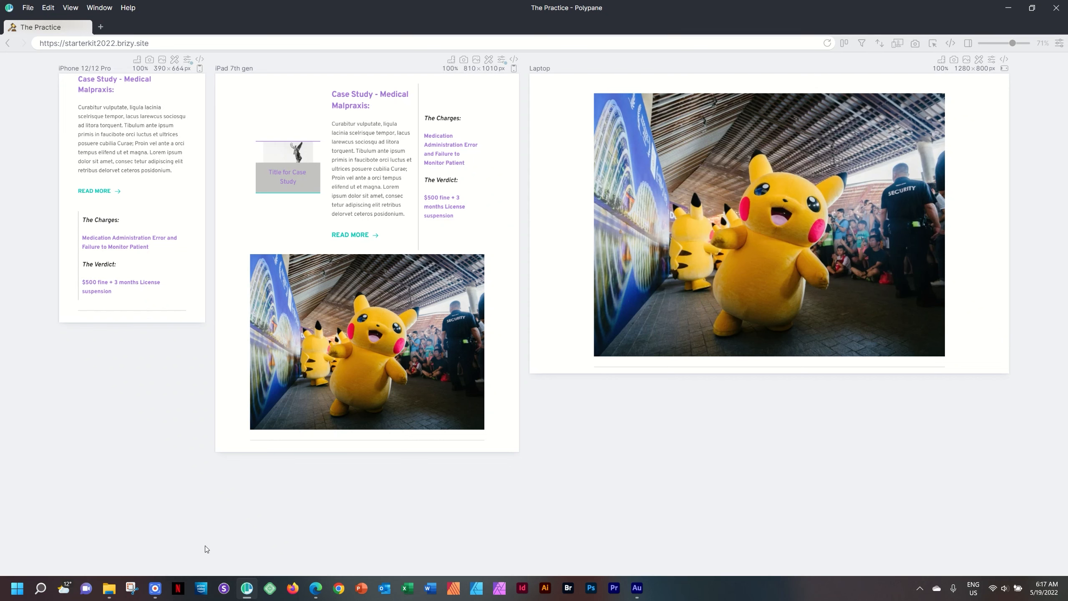
Step: Return to the Brizy editor in the browser and switch it to the mobile view at the page's end
click(316, 588)
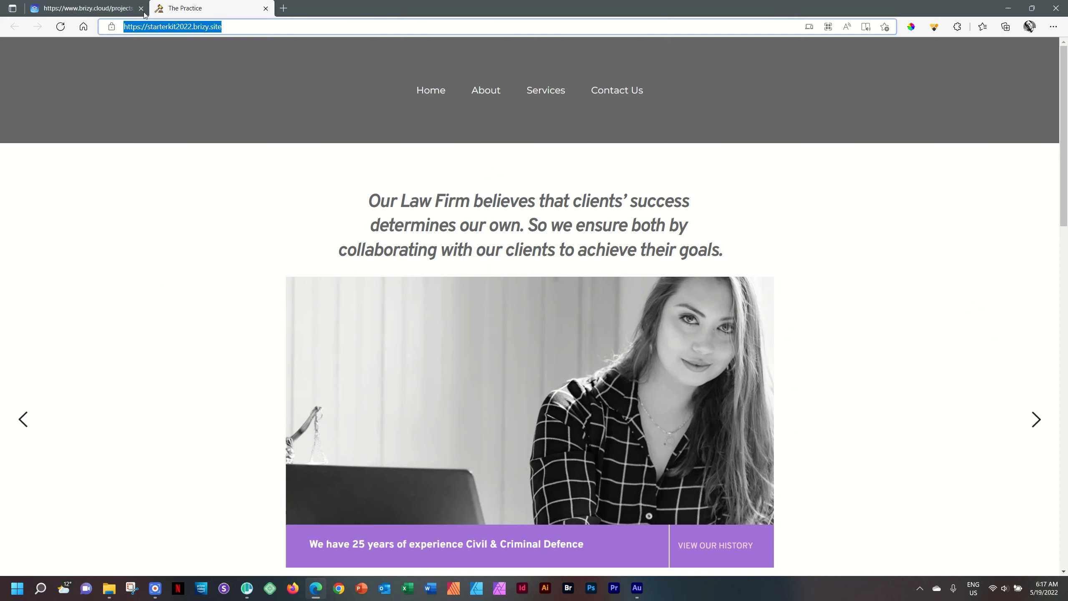
click(105, 8)
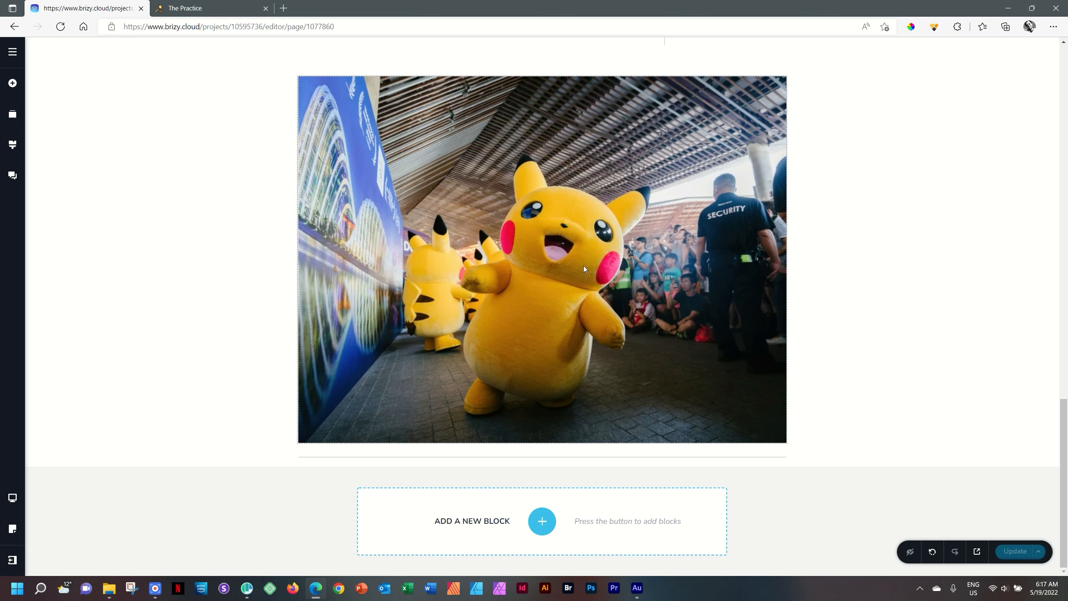
click(13, 497)
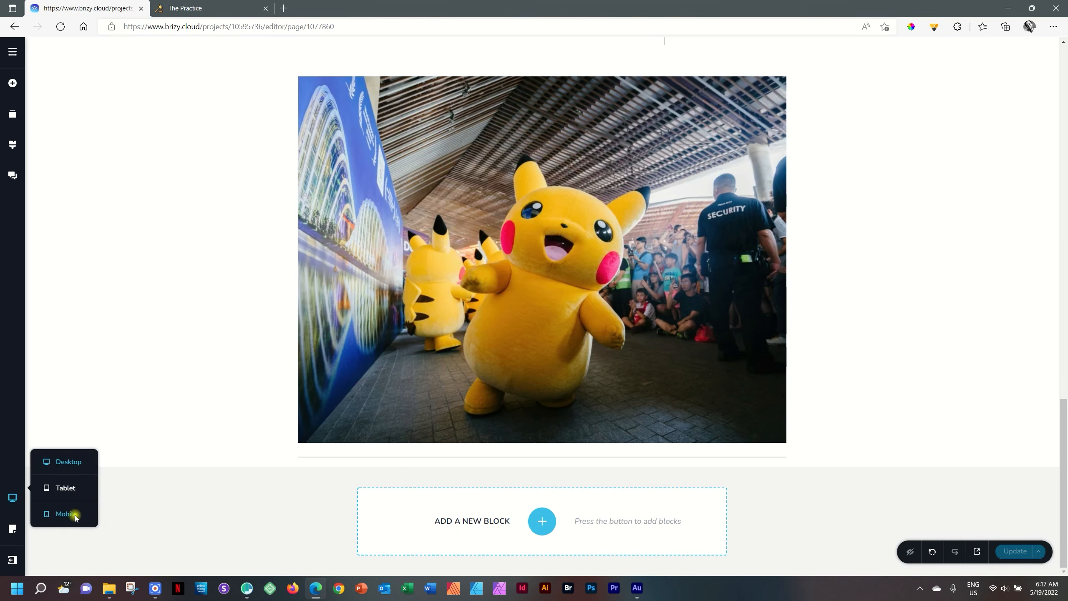
click(74, 513)
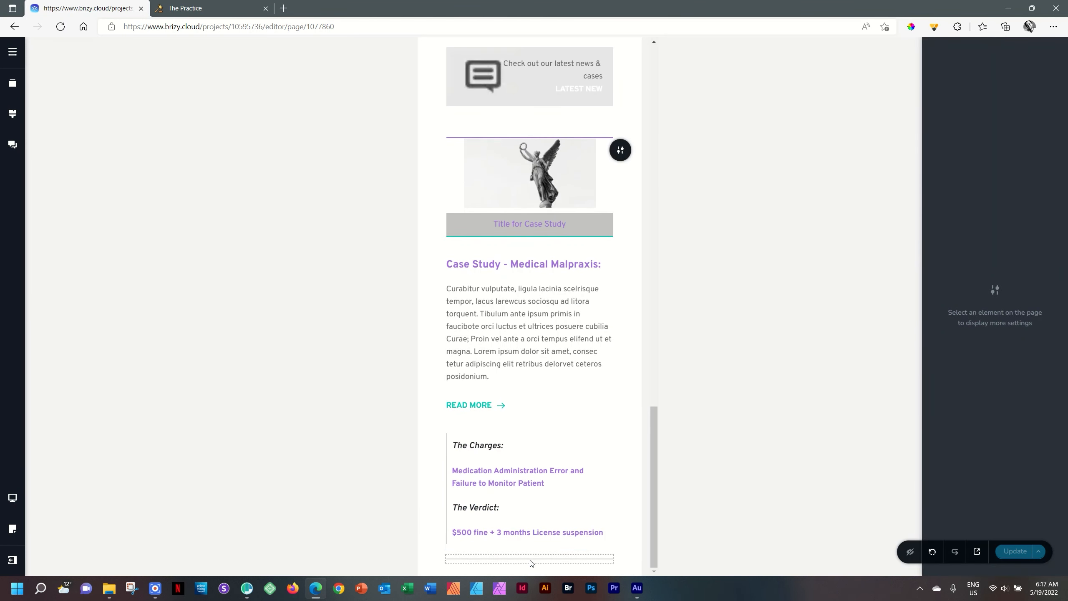
mouse_move(653, 540)
mouse_down()
mouse_move(654, 446)
mouse_move(654, 543)
mouse_up()
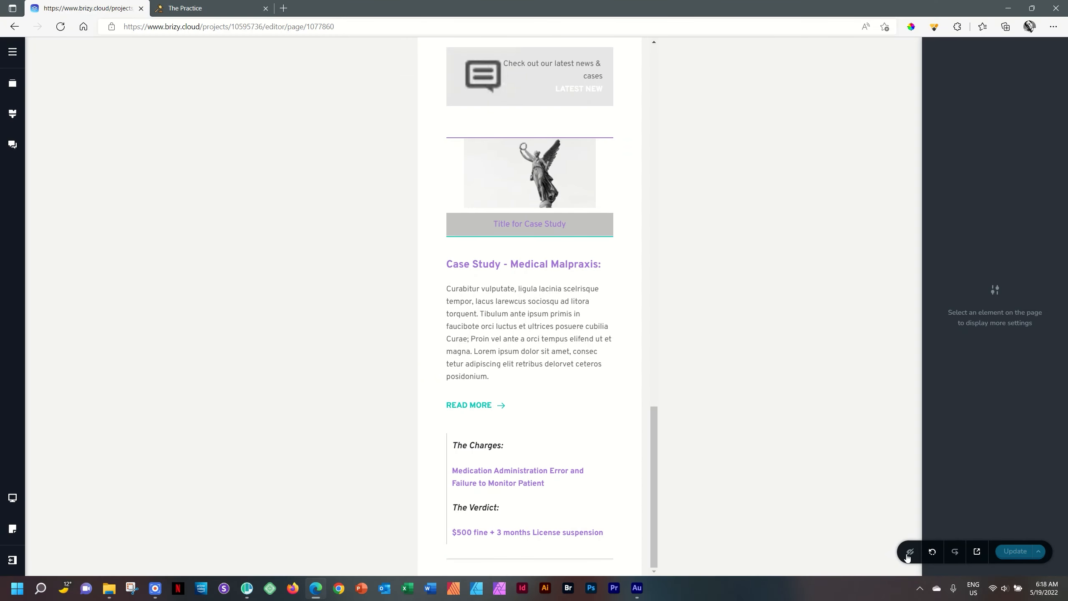
Step: Display hidden elements in the mobile view, make the Pikachu image visible on mobile again, and update the page
click(908, 552)
scroll(593, 480, down, 3)
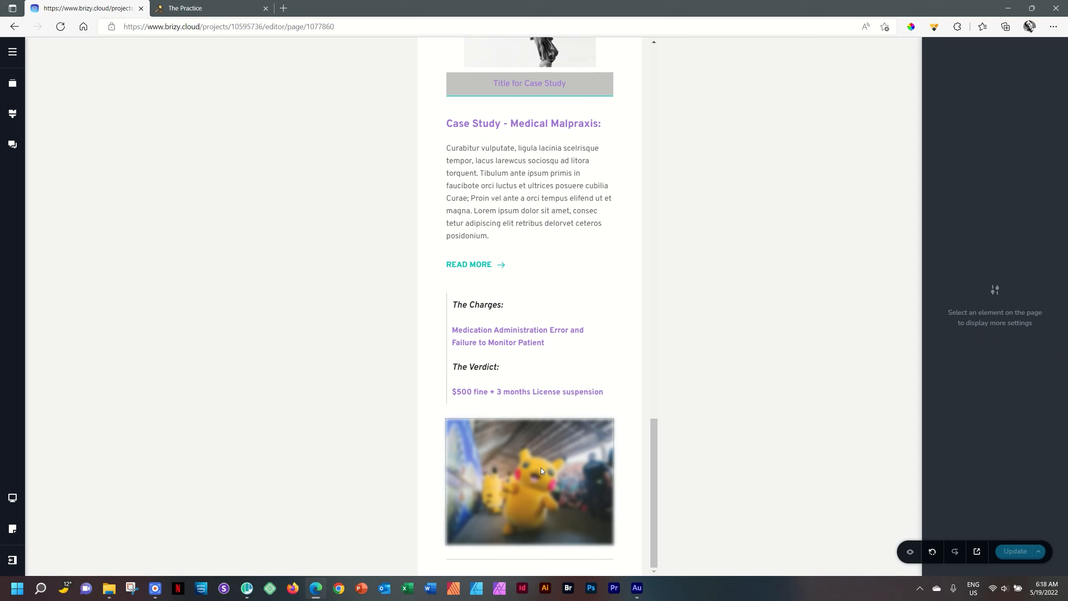
click(541, 467)
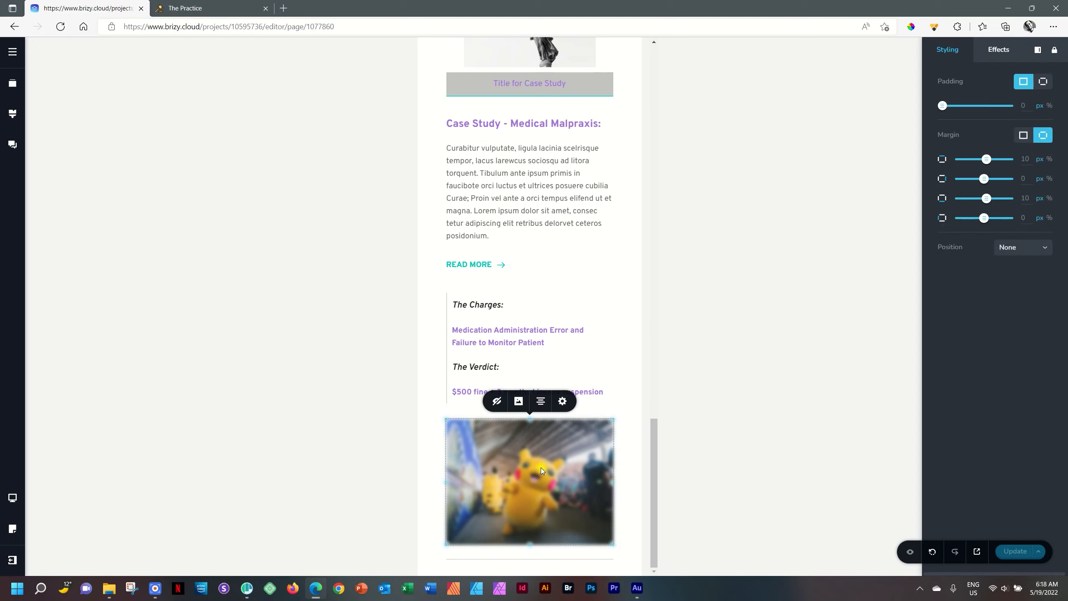
click(498, 402)
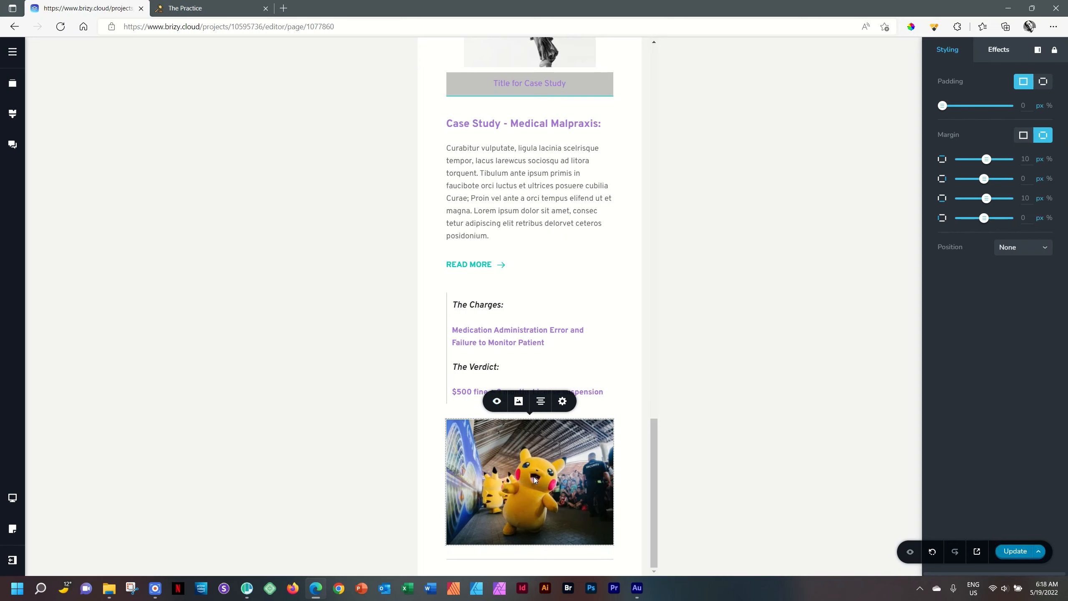
click(1009, 551)
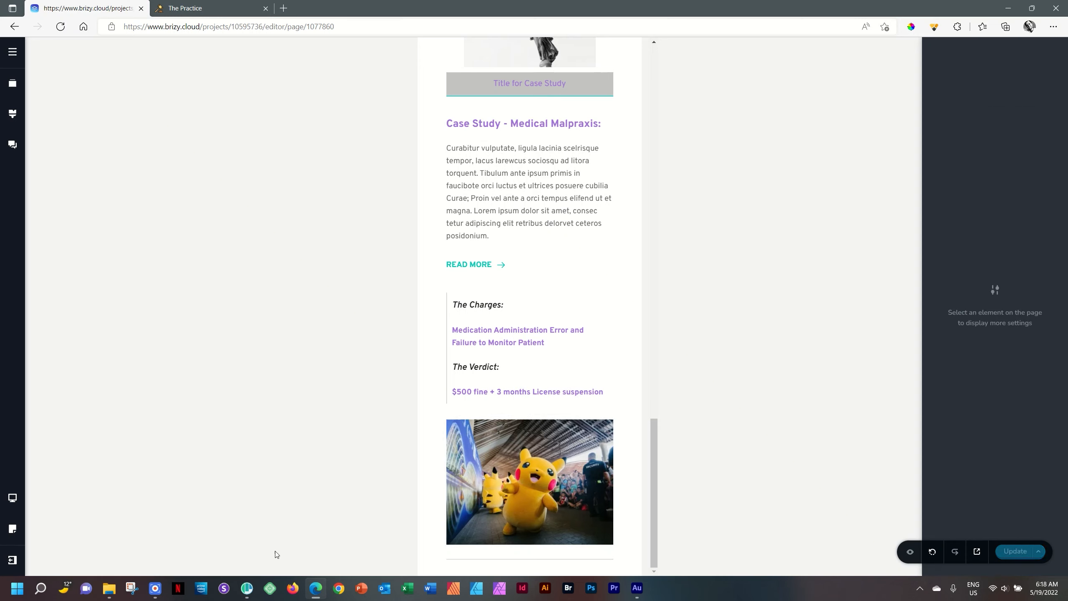
Step: Reload the live page in Polypane to check the Pikachu image in the iPhone preview, and return to the Brizy editor in the browser
click(247, 591)
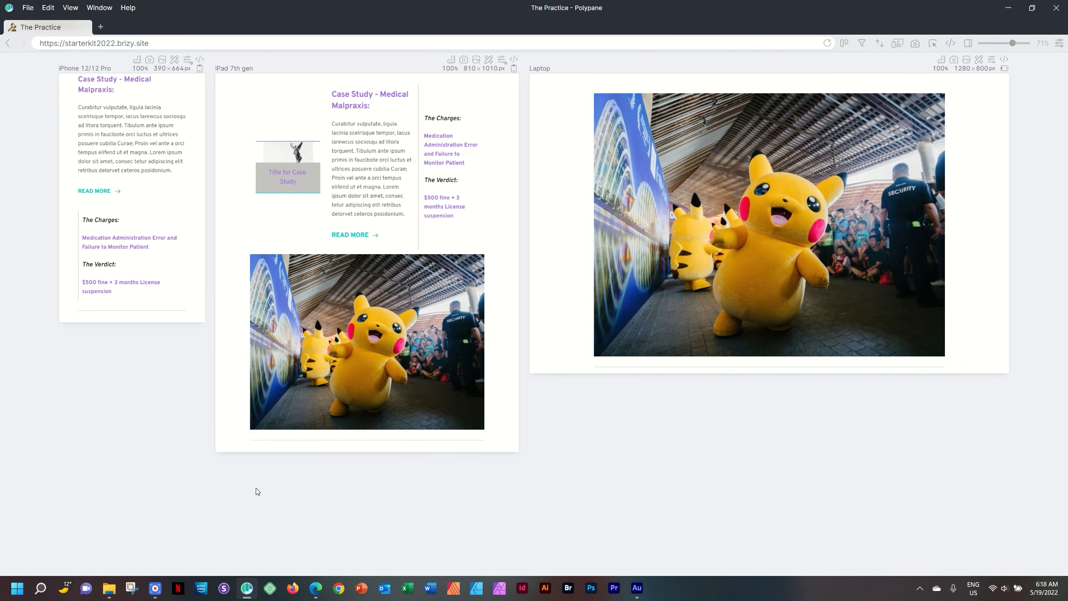
key(ctrl+r)
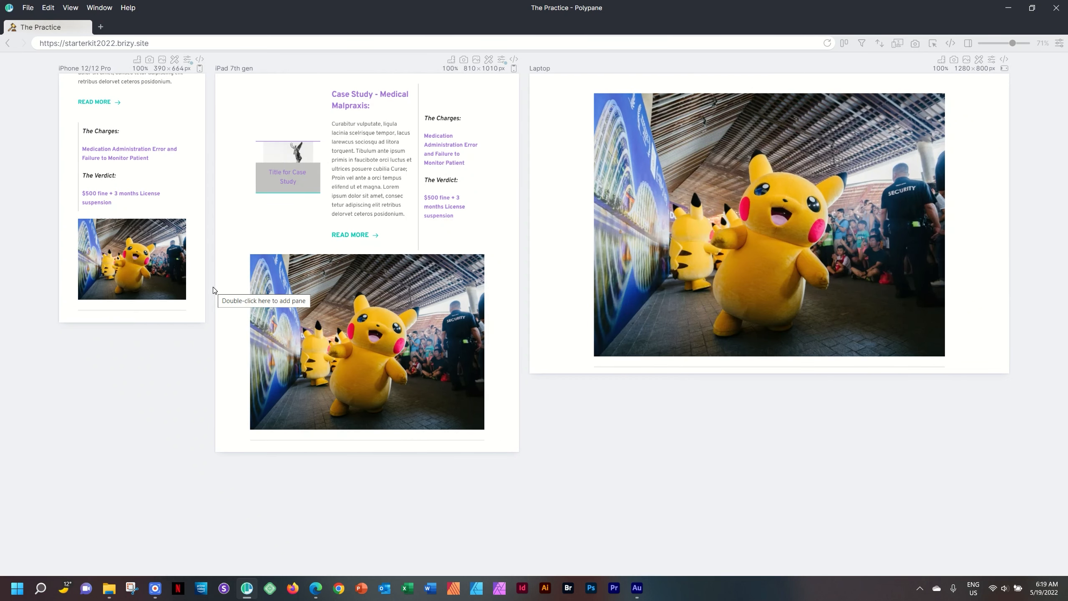
click(315, 587)
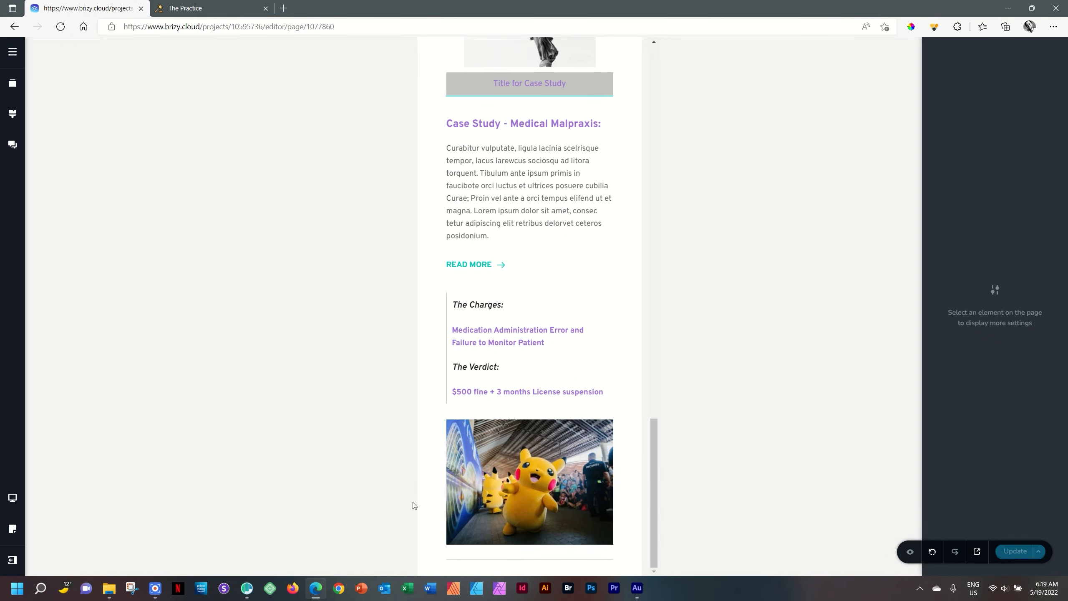
Step: Change the editor to the tablet view and hide the Pikachu image on tablet
mouse_move(13, 498)
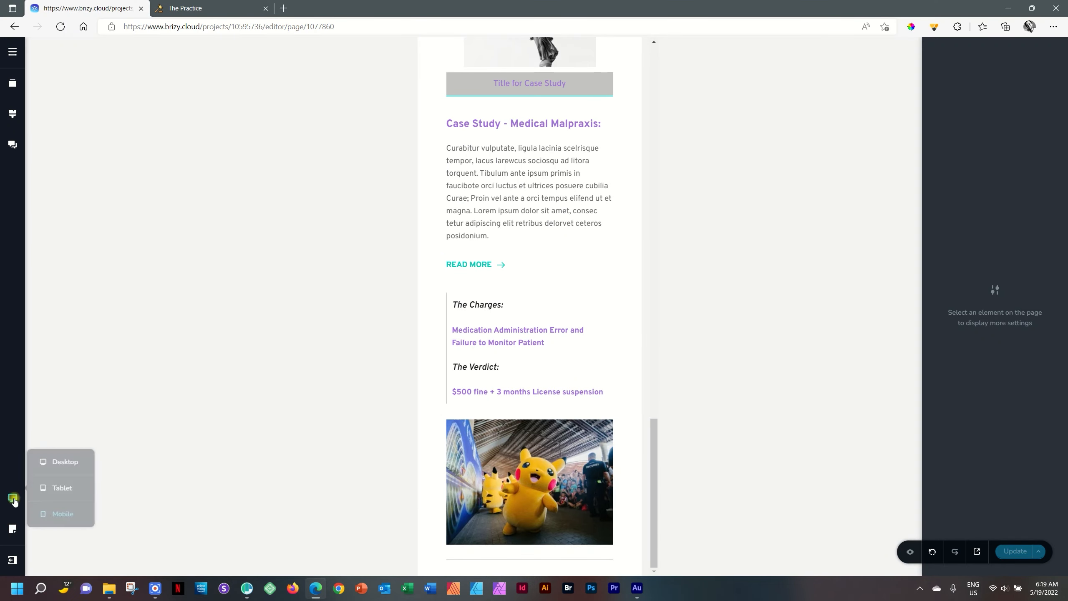
click(59, 489)
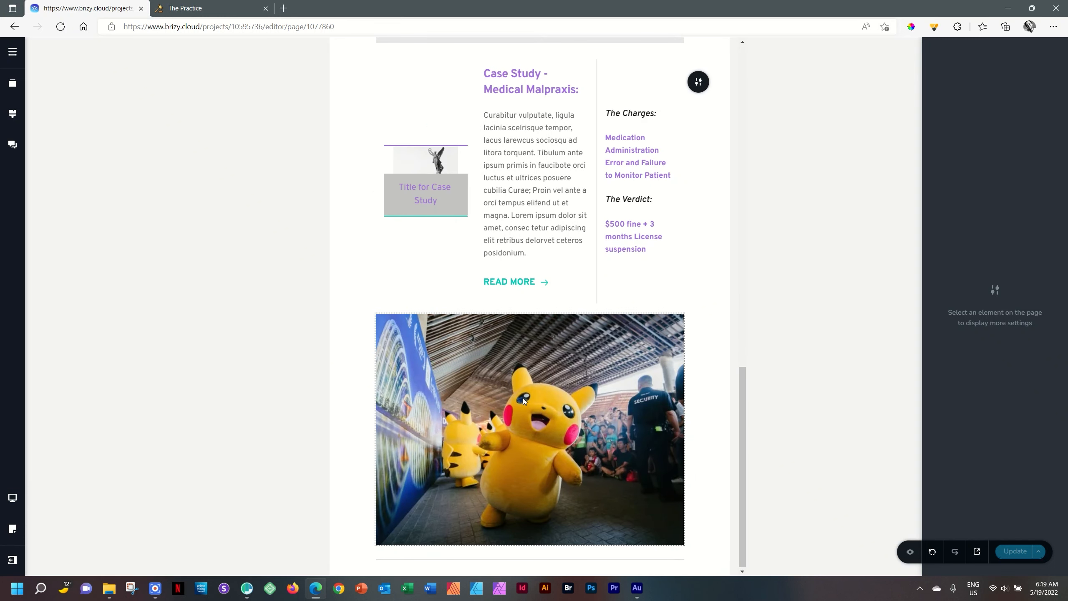
click(556, 396)
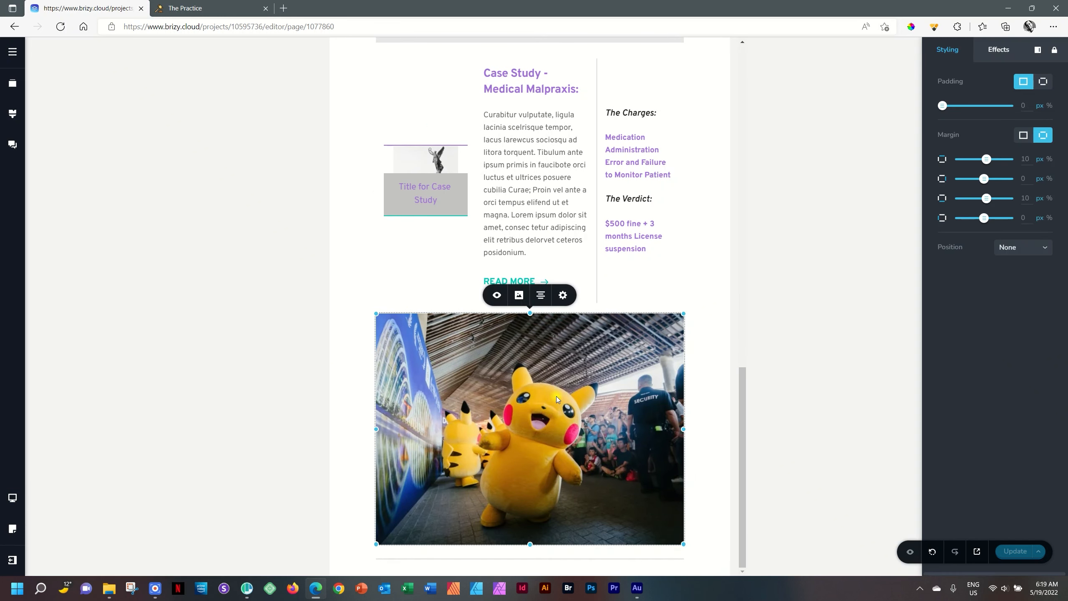
click(496, 295)
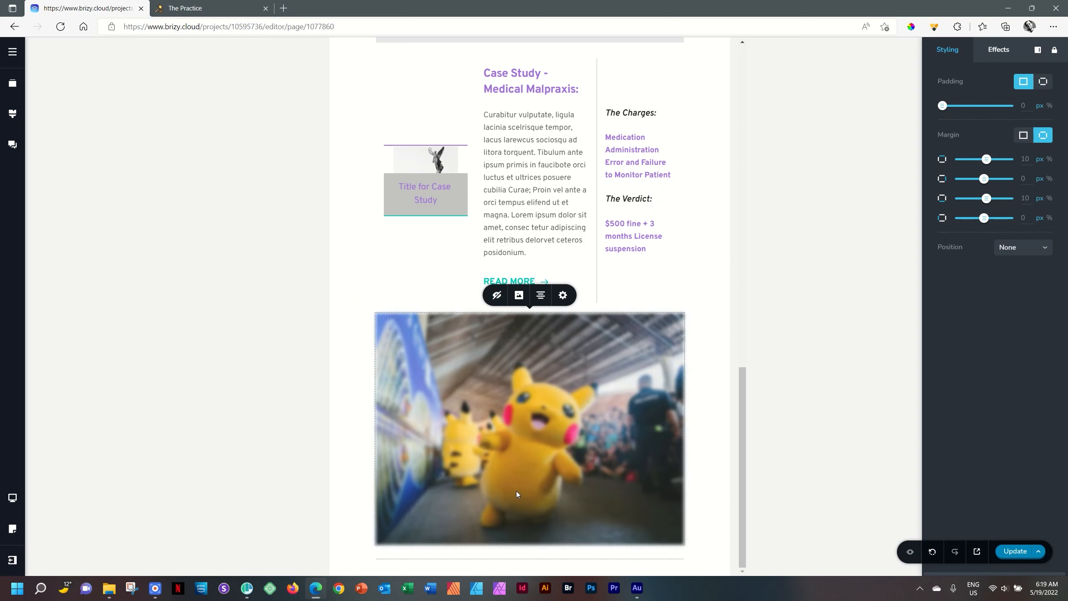
Step: Turn the display of hidden elements off and on, and make the Pikachu image visible on tablet again
click(910, 553)
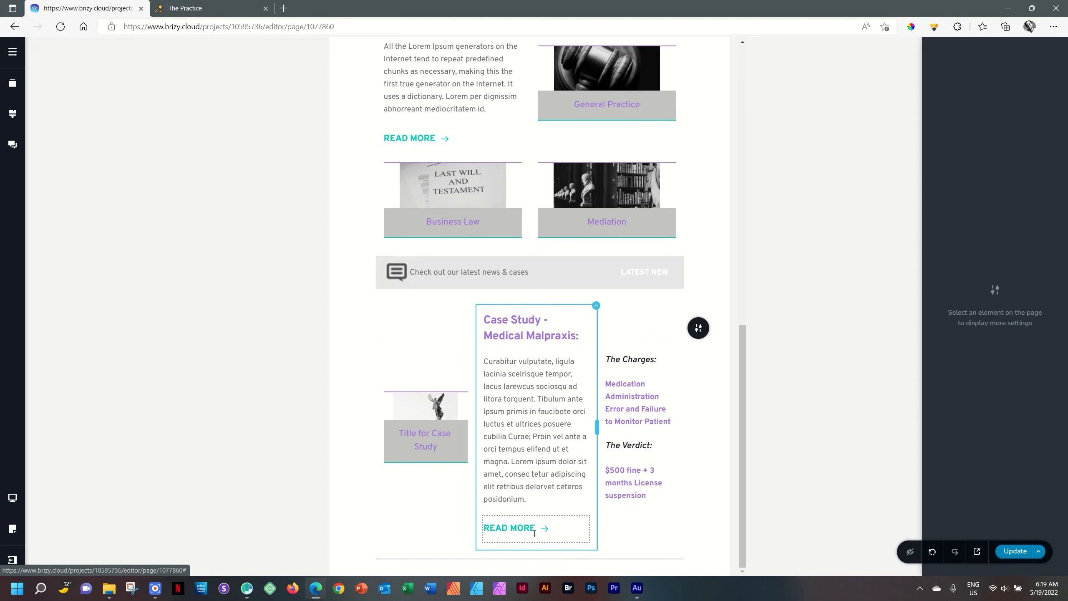
click(910, 552)
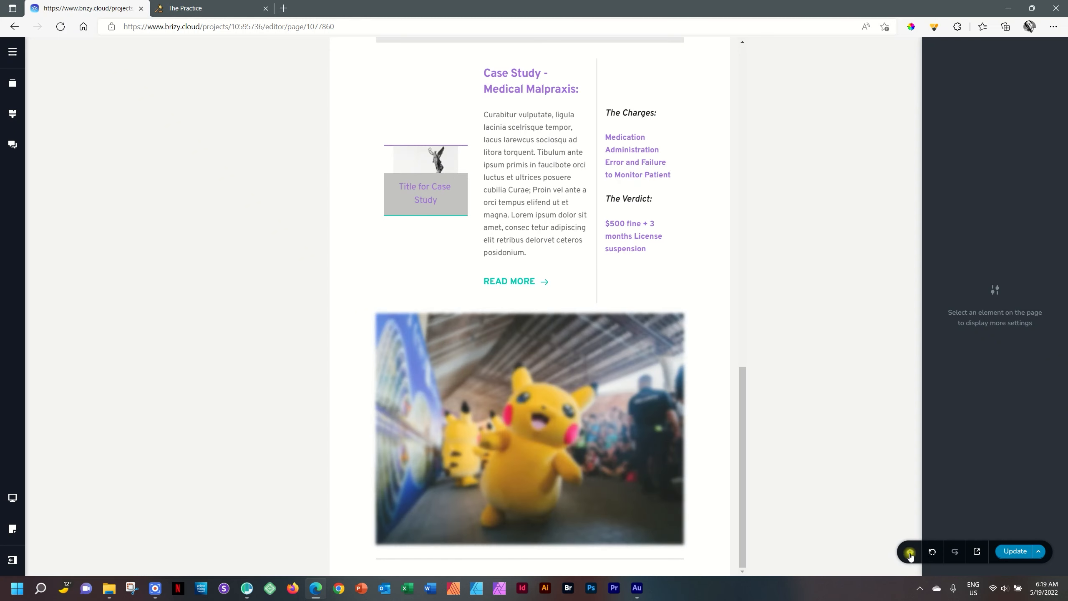
click(501, 404)
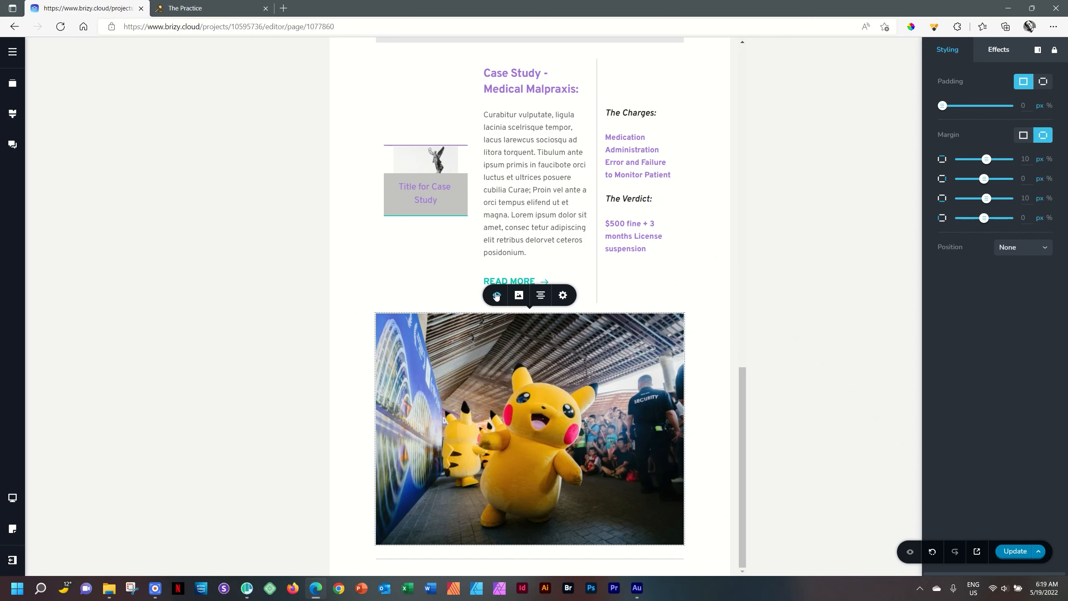
click(497, 296)
scroll(660, 298, down, 6)
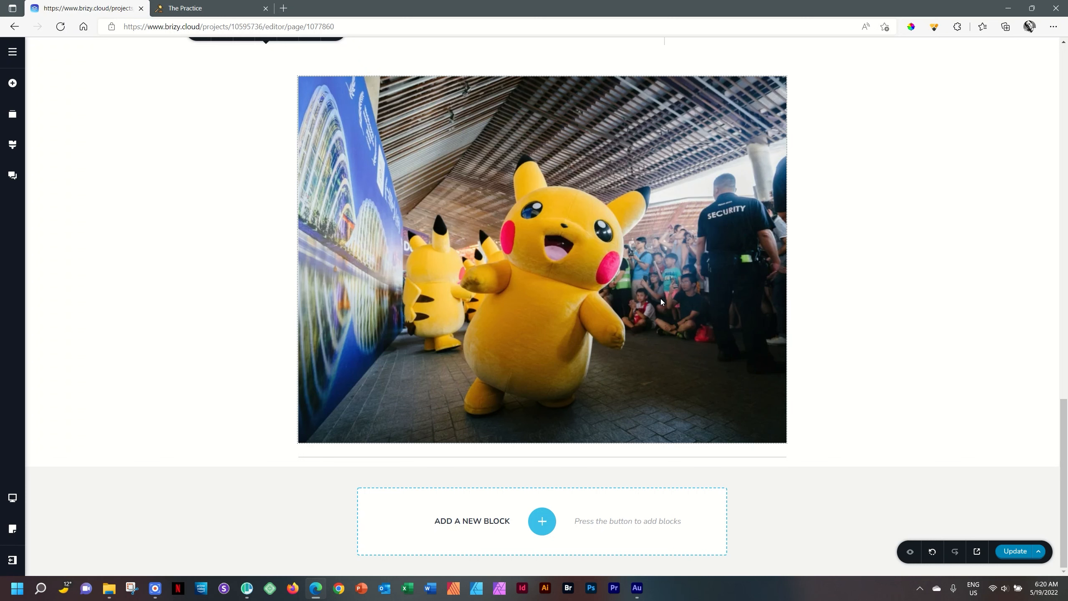
scroll(673, 301, up, 5)
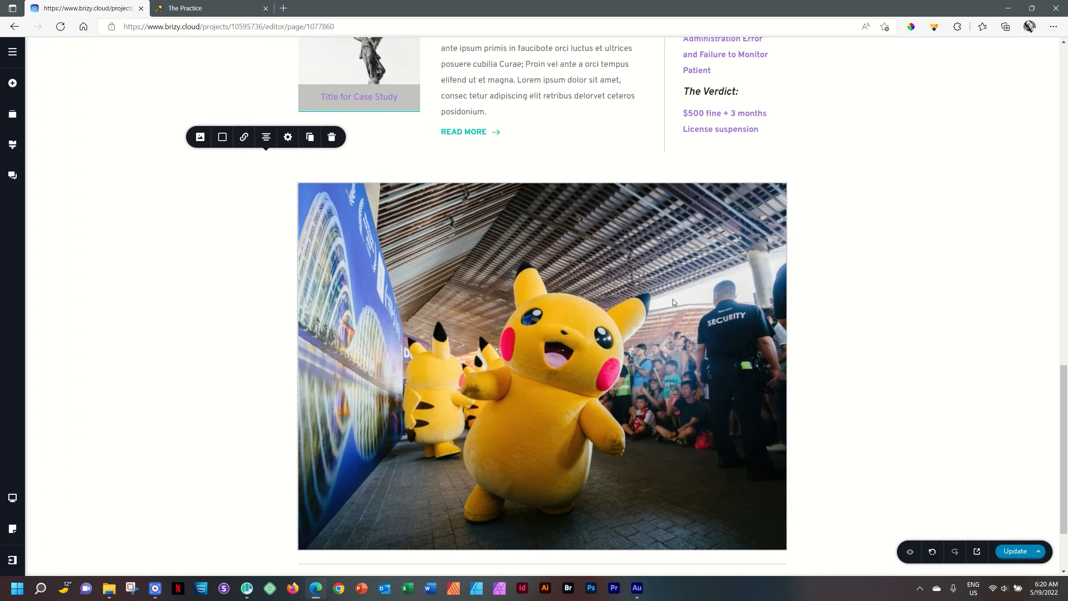
scroll(672, 298, up, 4)
scroll(590, 323, down, 4)
scroll(617, 346, up, 3)
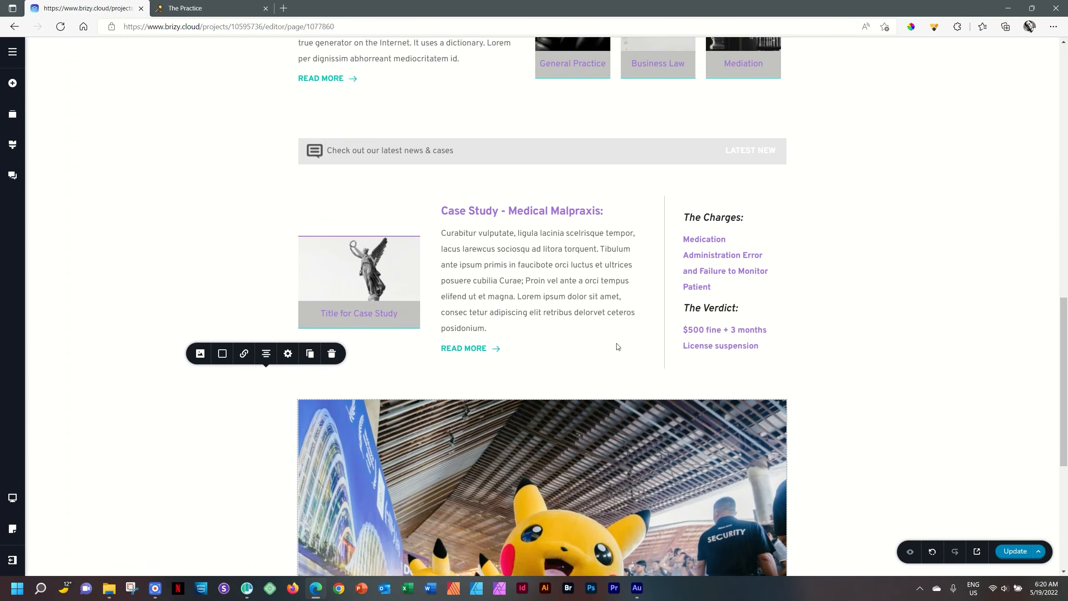
scroll(999, 229, down, 5)
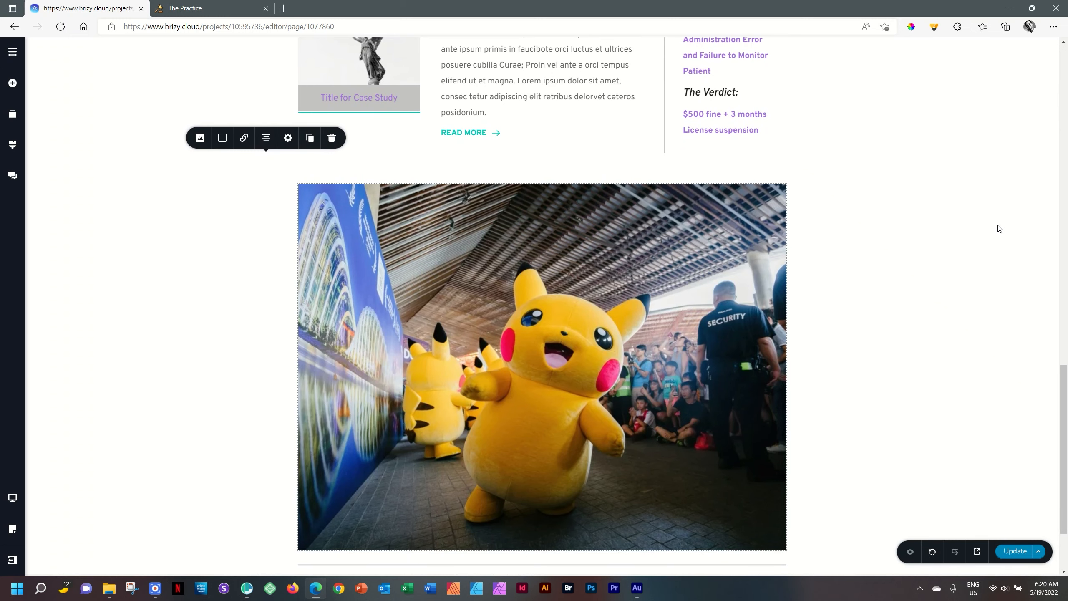
Step: Turn off Show on Desktop for the "Services we specialise in" block in its advanced styling settings
scroll(1004, 228, up, 12)
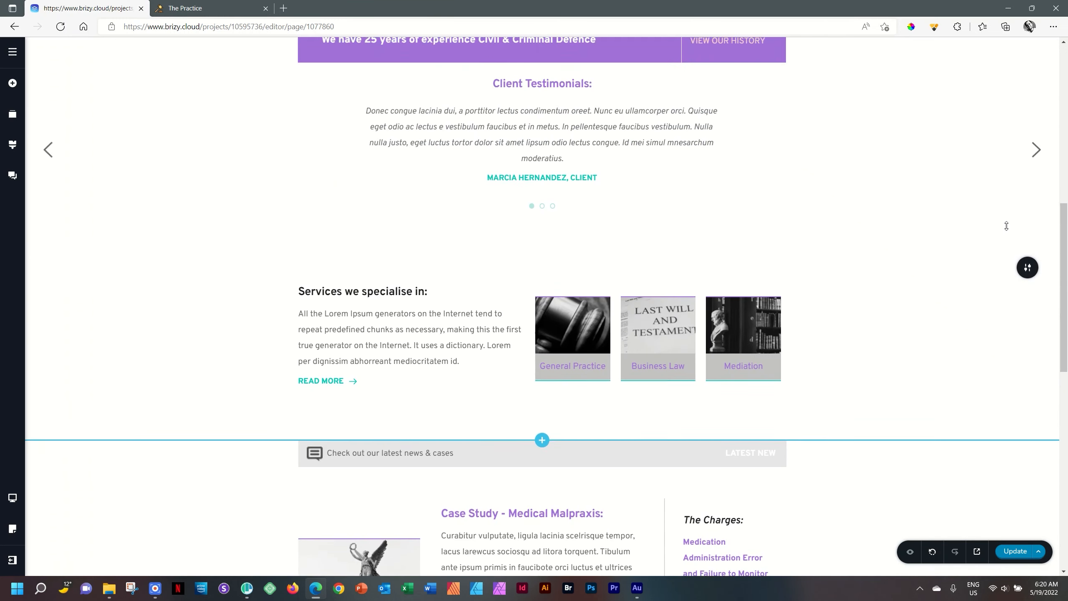
scroll(1006, 226, up, 3)
scroll(1017, 210, down, 5)
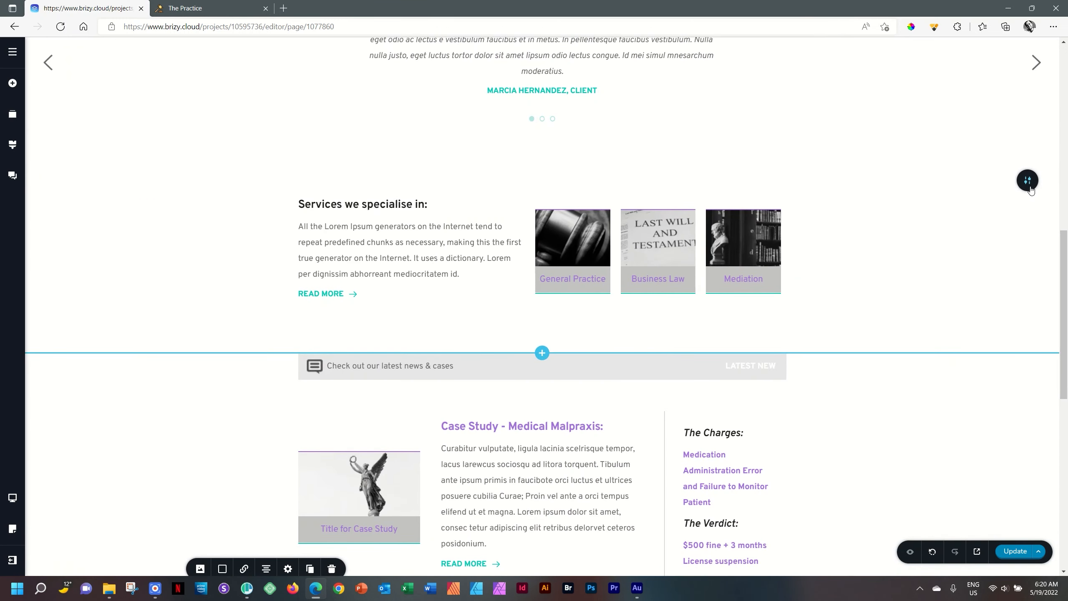
click(1028, 181)
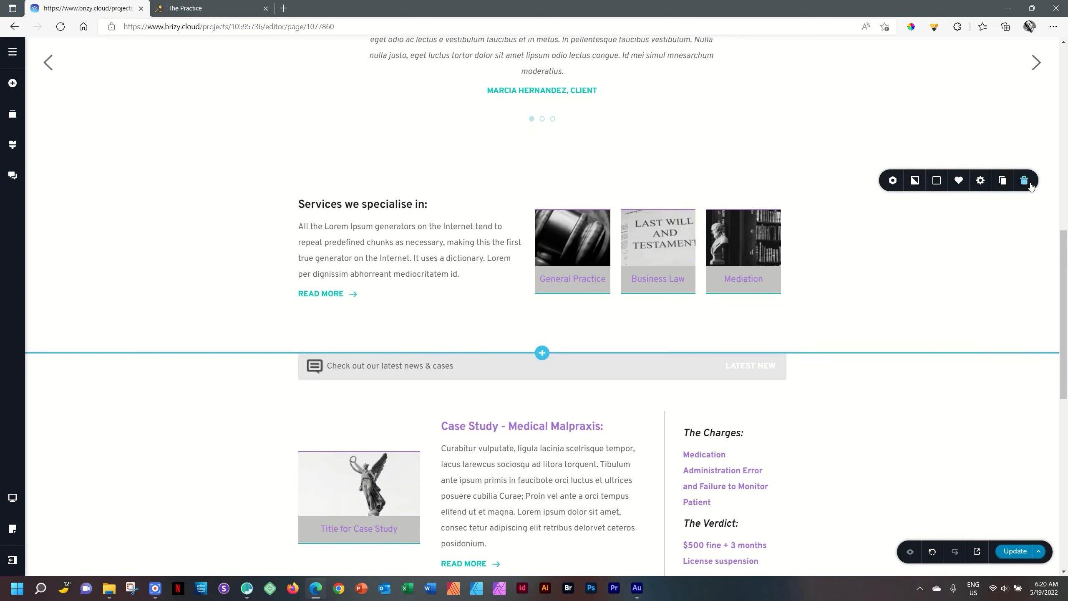
click(981, 183)
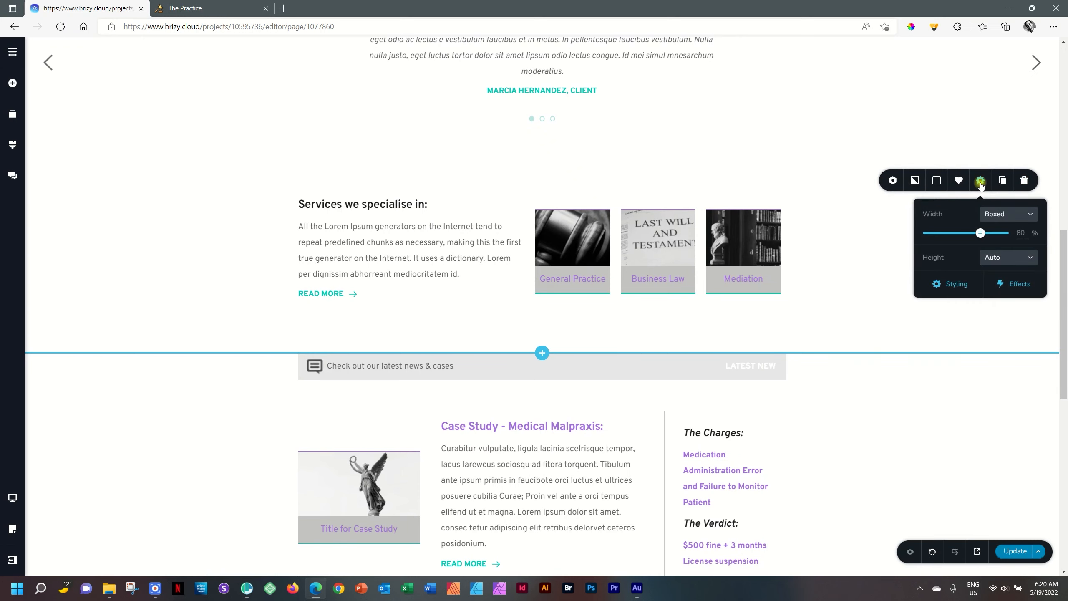
click(954, 284)
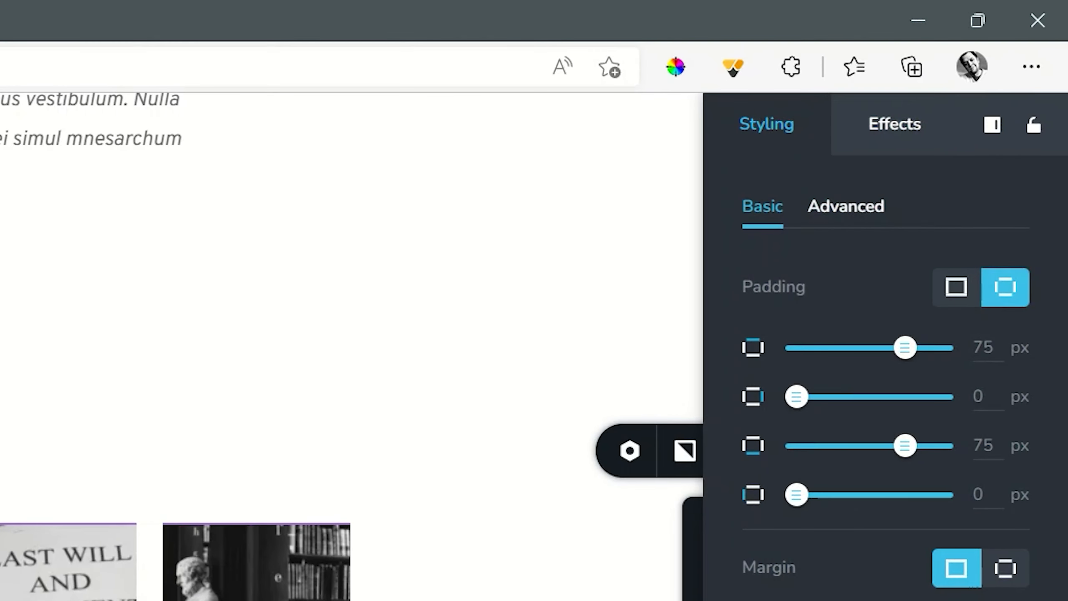
click(848, 200)
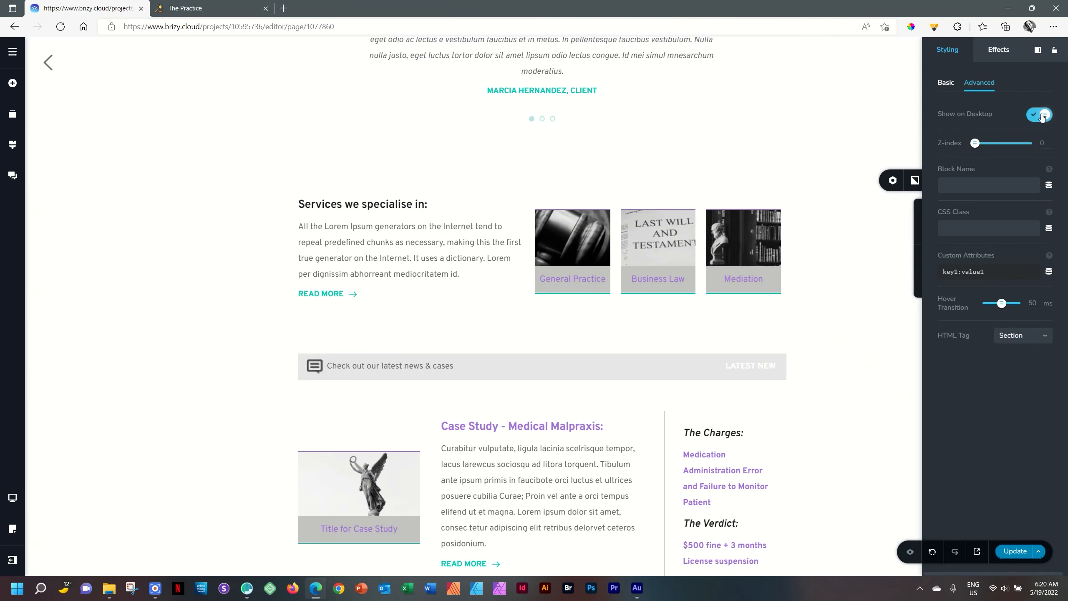
click(1042, 115)
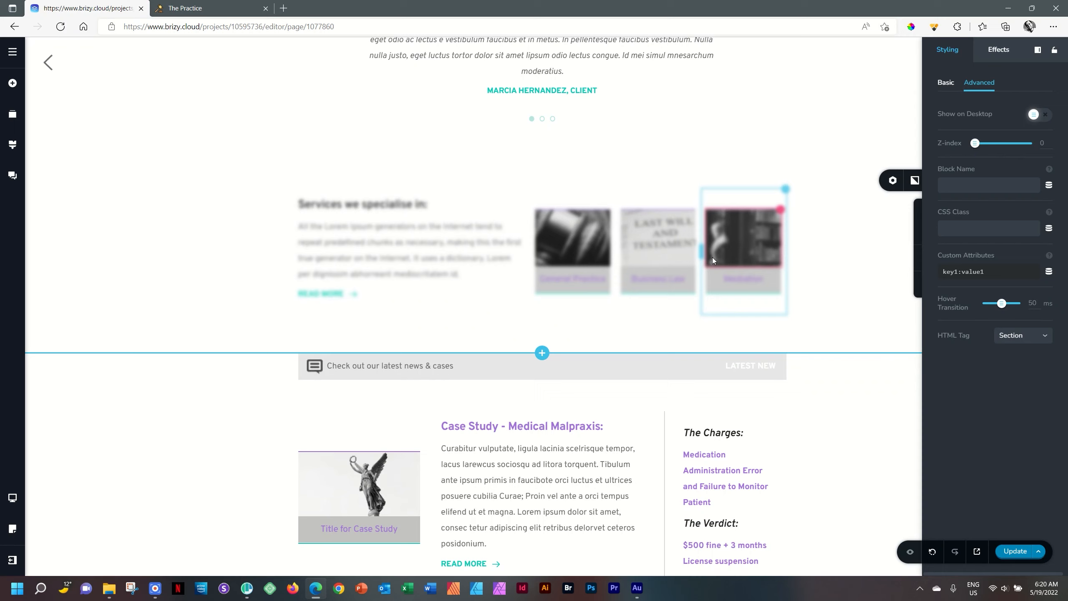
Step: Toggle the display of hidden elements to compare the desktop page with and without the services block
click(910, 553)
click(910, 554)
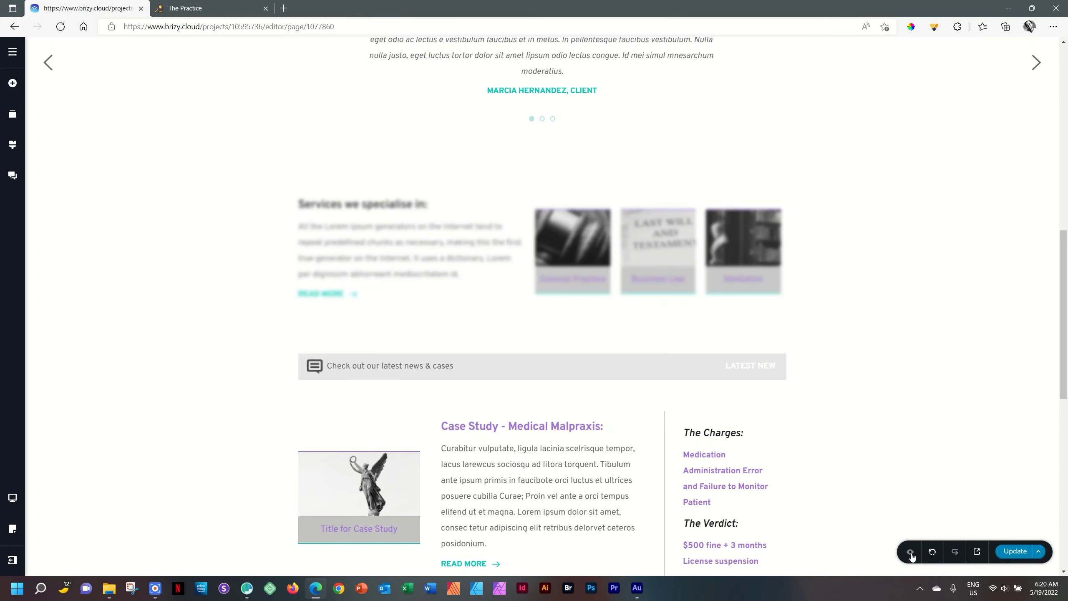
click(910, 553)
click(910, 553)
Step: Update the page with the desktop-hidden services block and switch to Polypane to check the live site
click(1013, 554)
click(250, 587)
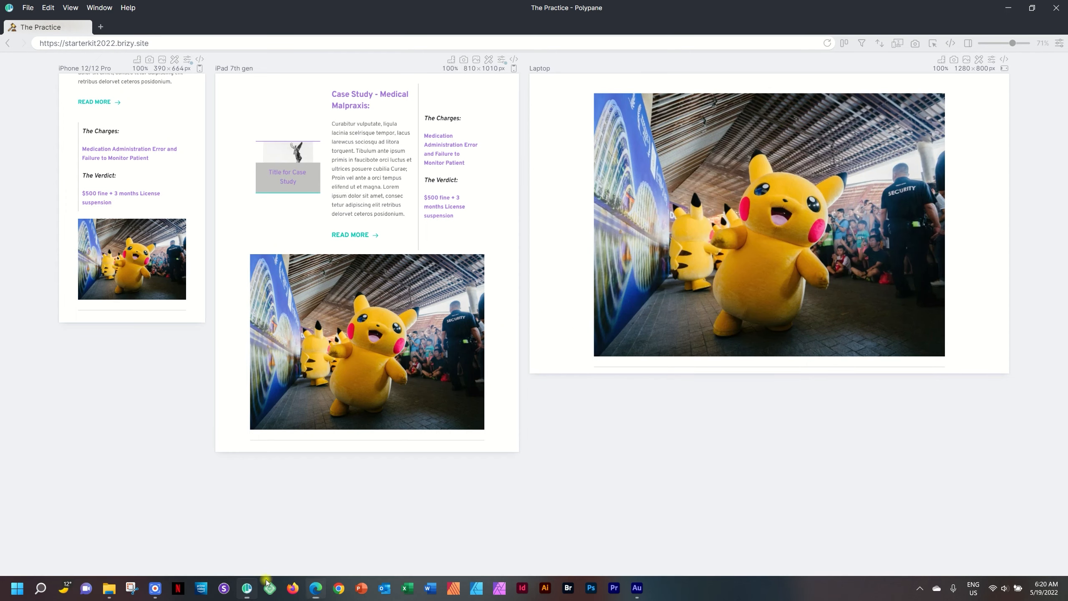